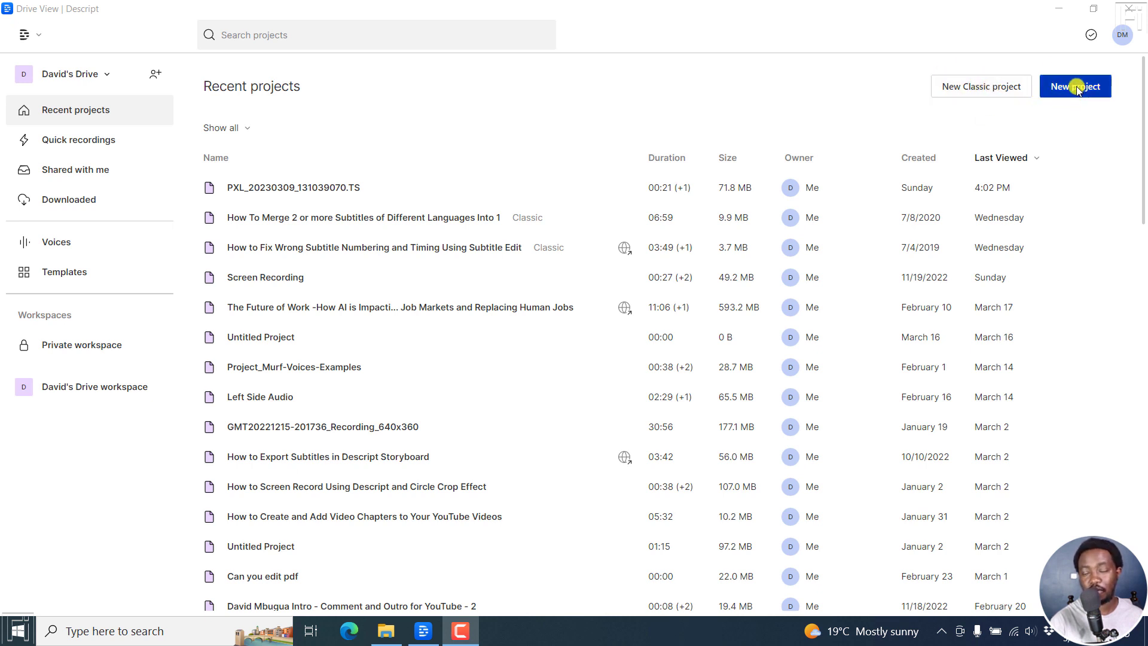
Step: Create a new, empty untitled project from Descript's Drive View
left_click(1096, 88)
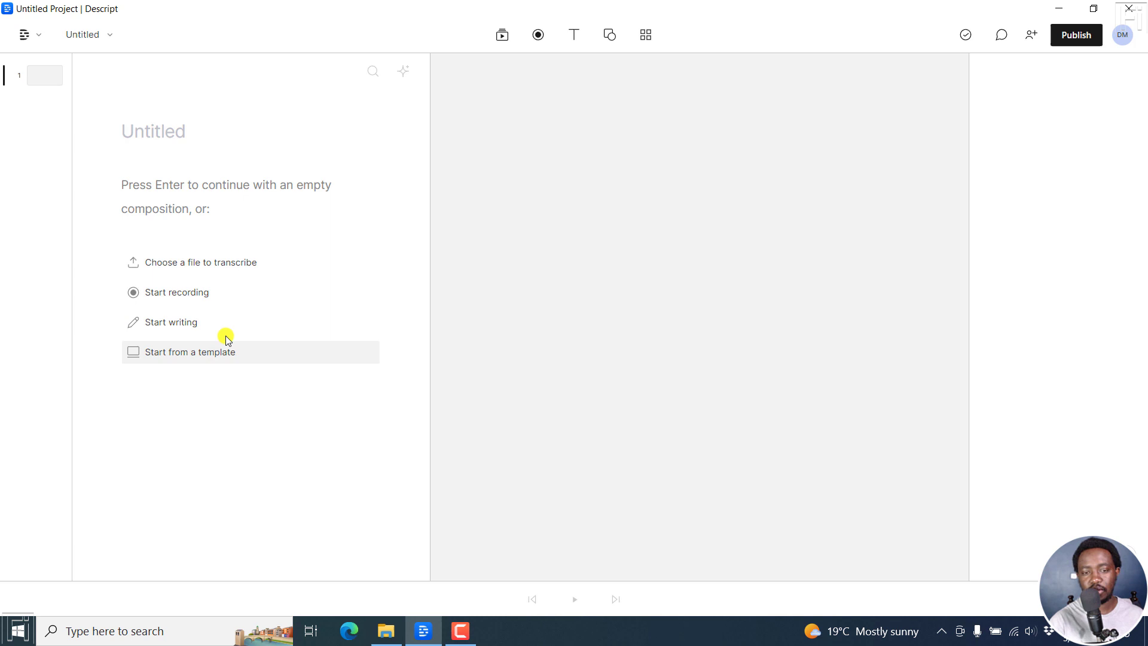
Step: Open the Media panel and drag the 'Can you Edit a PDF in Canva' MP4 in from File Explorer
left_click(502, 37)
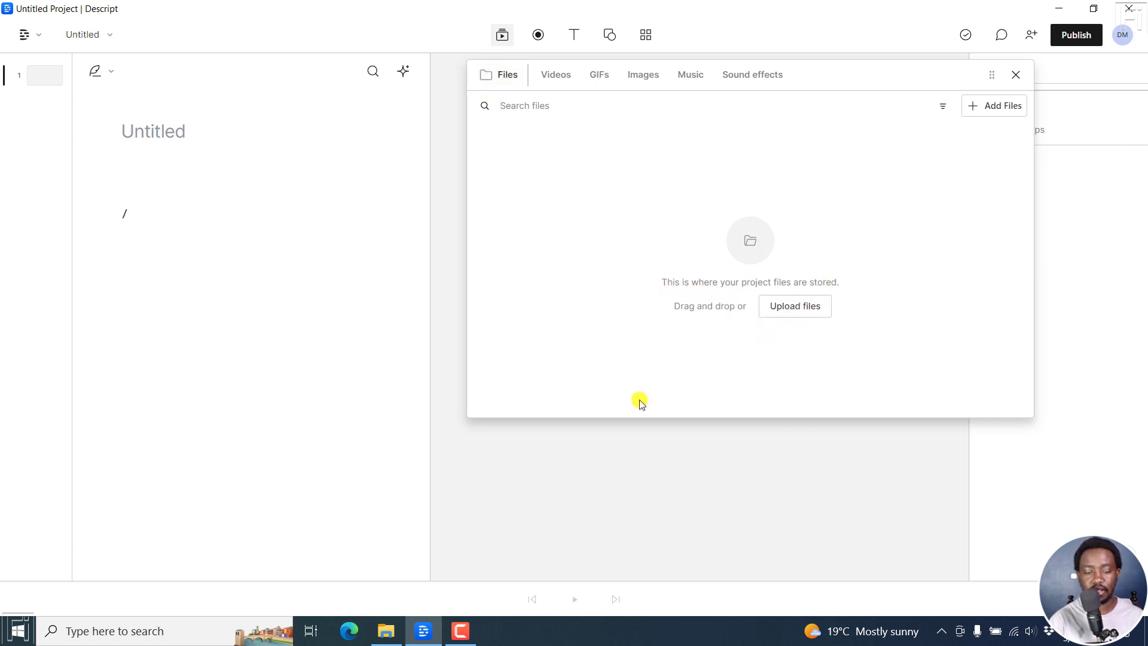
left_click(386, 631)
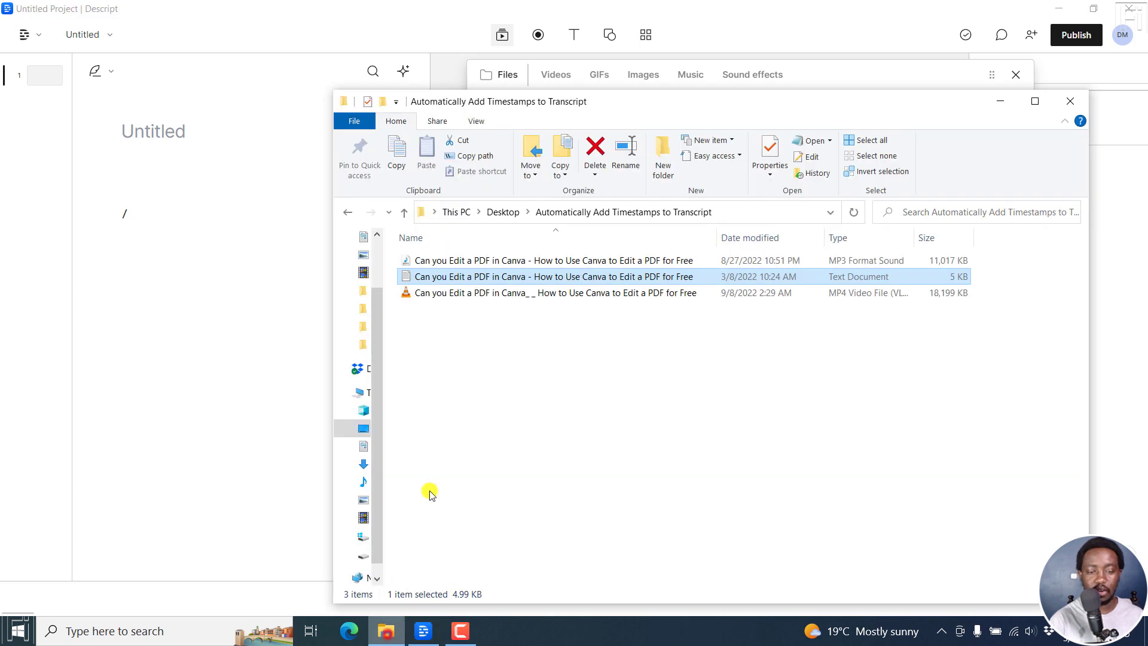
left_click_drag(601, 110, 934, 141)
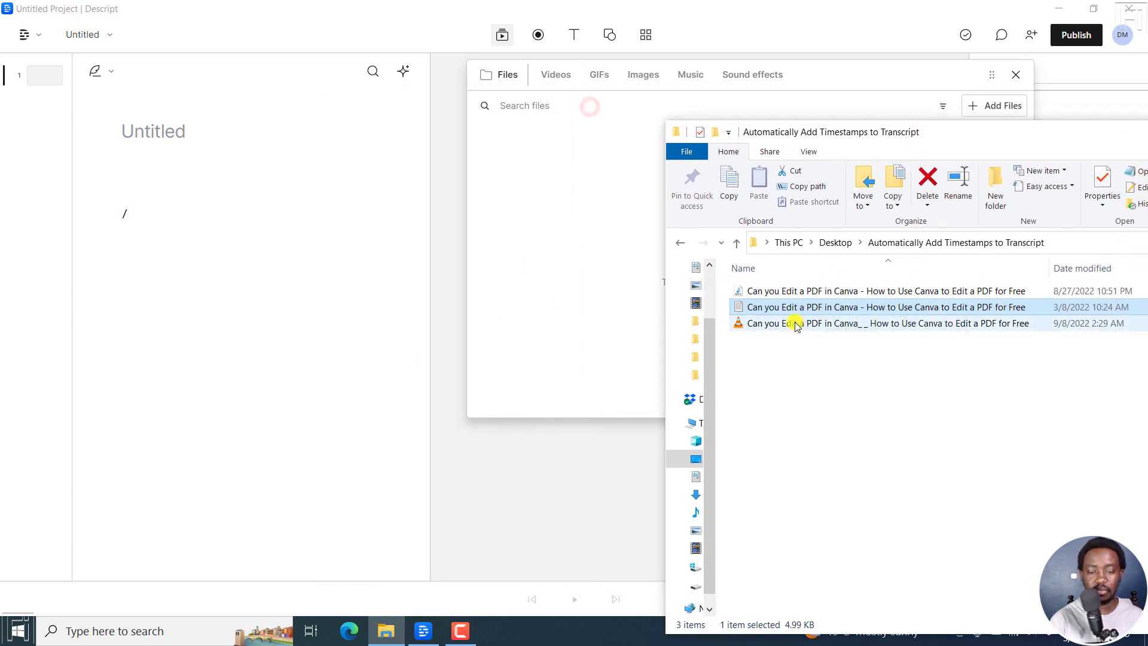
left_click(771, 291)
double_click(779, 307)
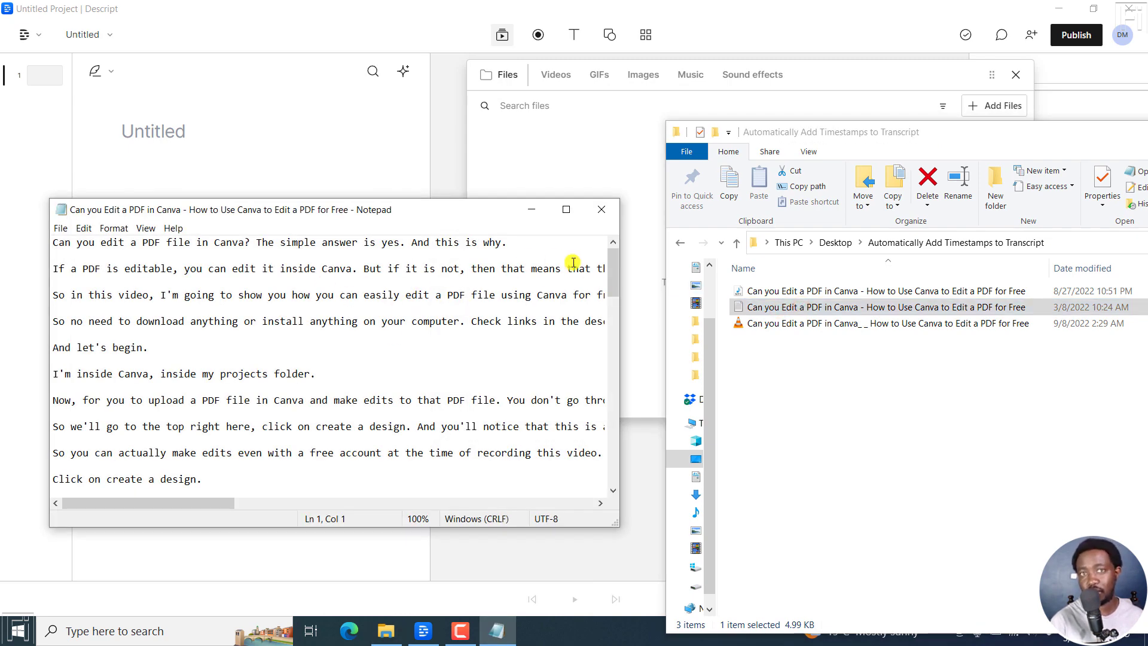
left_click(603, 209)
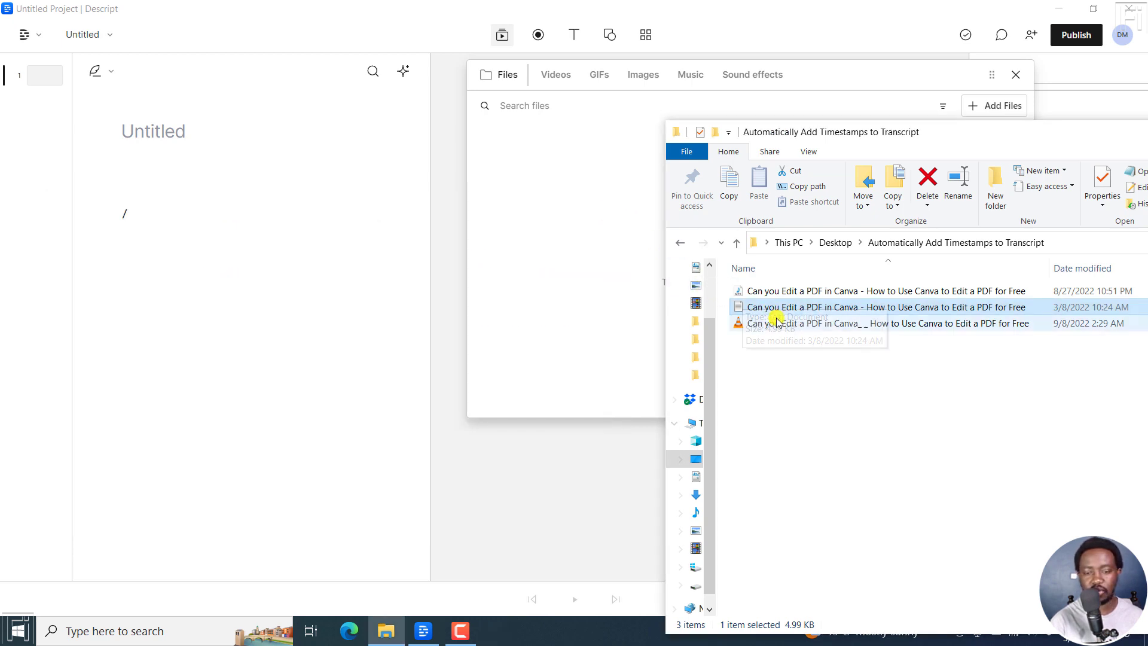
left_click_drag(784, 325, 559, 201)
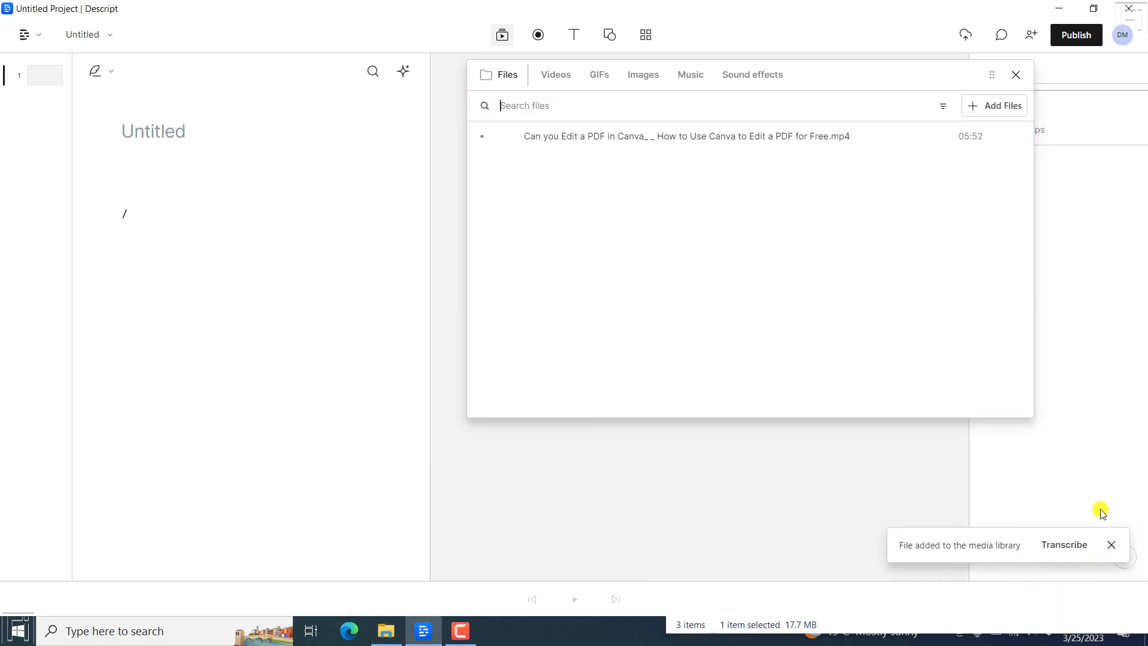
Step: Dismiss the file-added notice and view cloud sync status showing the project synced and backed up
left_click(1112, 544)
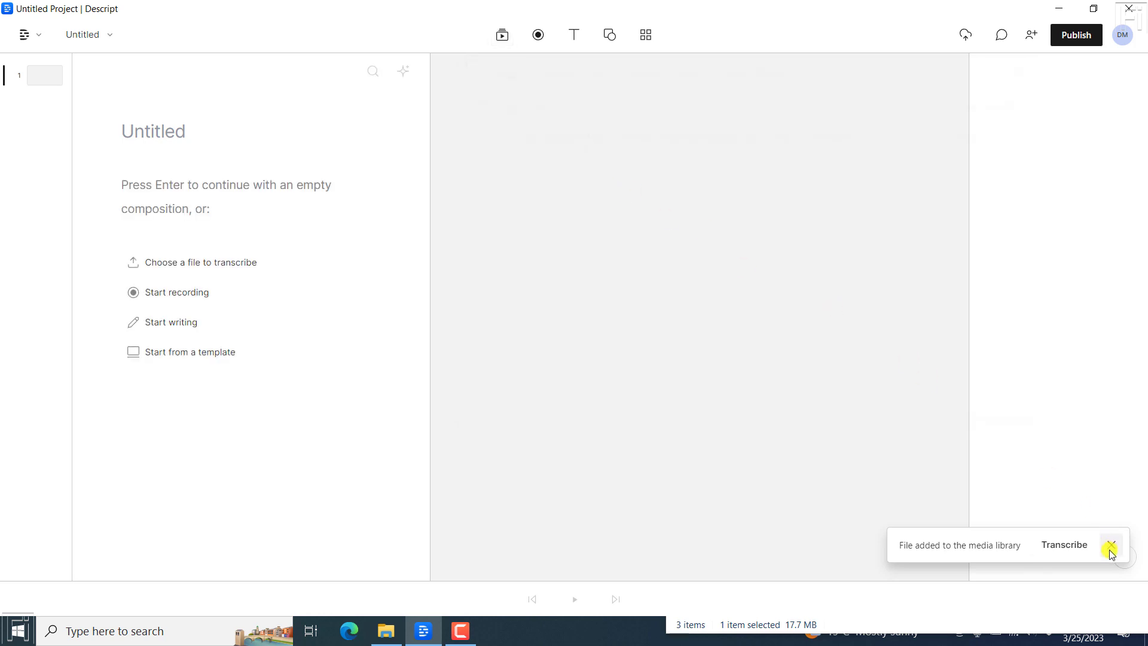
left_click(1110, 546)
left_click(501, 34)
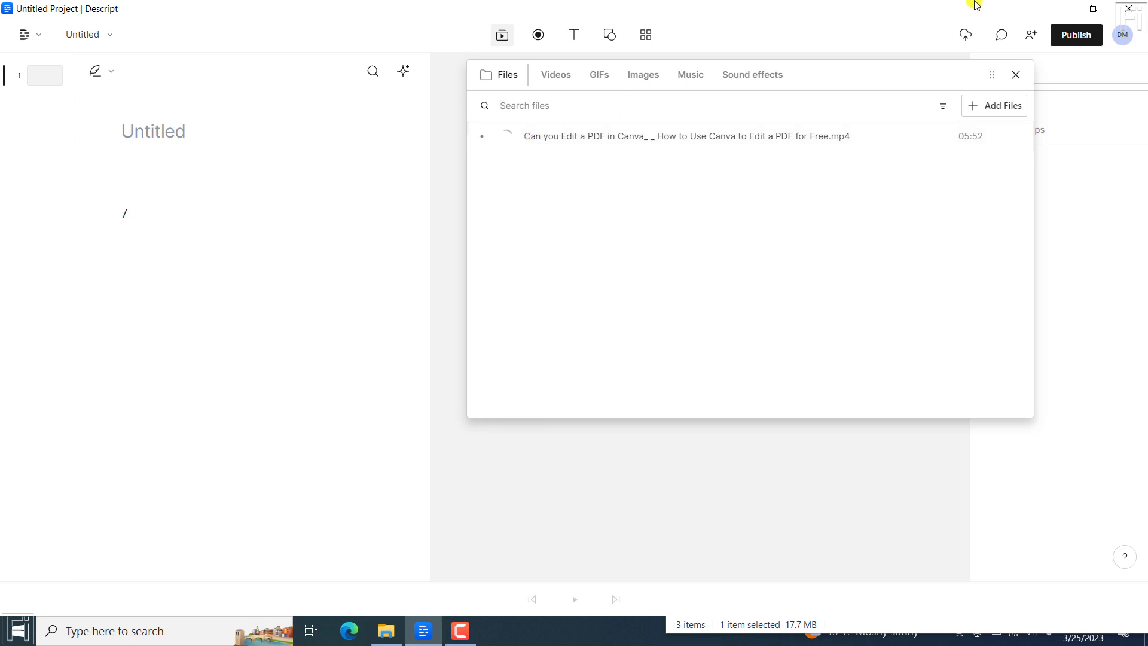
left_click(964, 37)
left_click(965, 37)
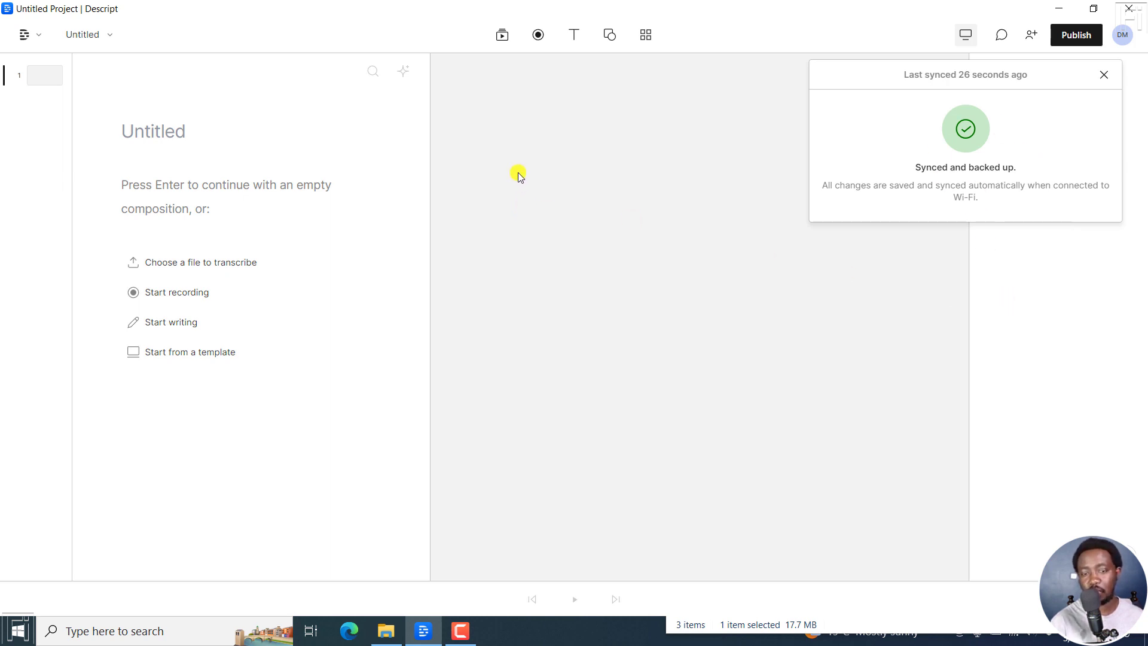
Step: Start Import transcript for the uploaded video and open the original .txt transcript in Notepad
left_click(502, 37)
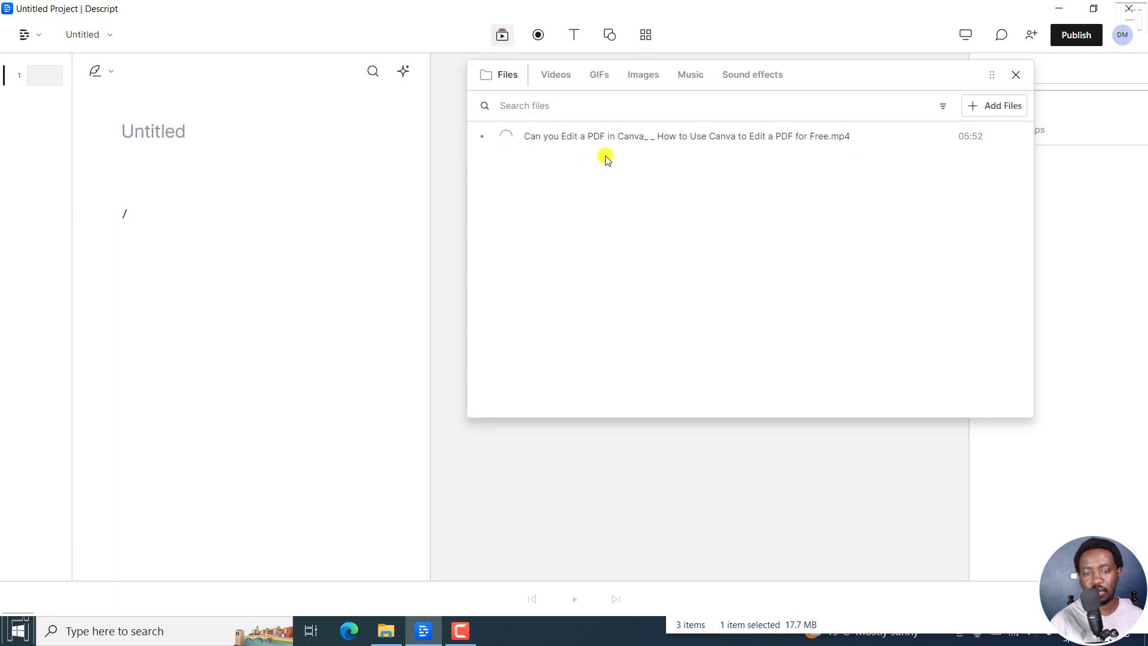
left_click(1019, 137)
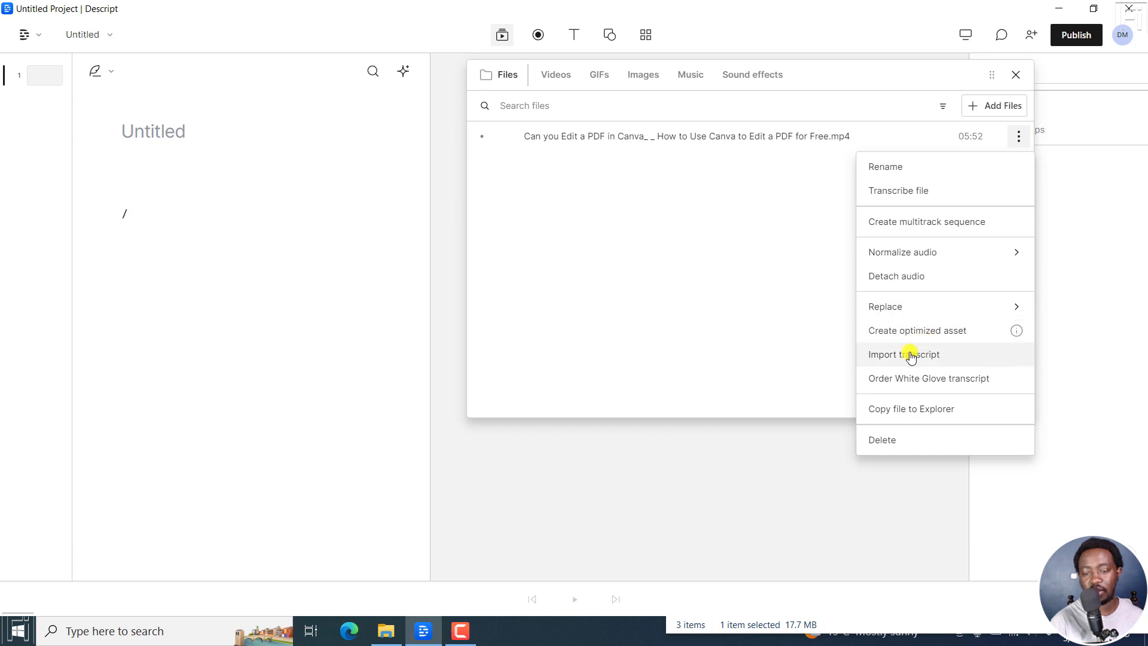
left_click(884, 353)
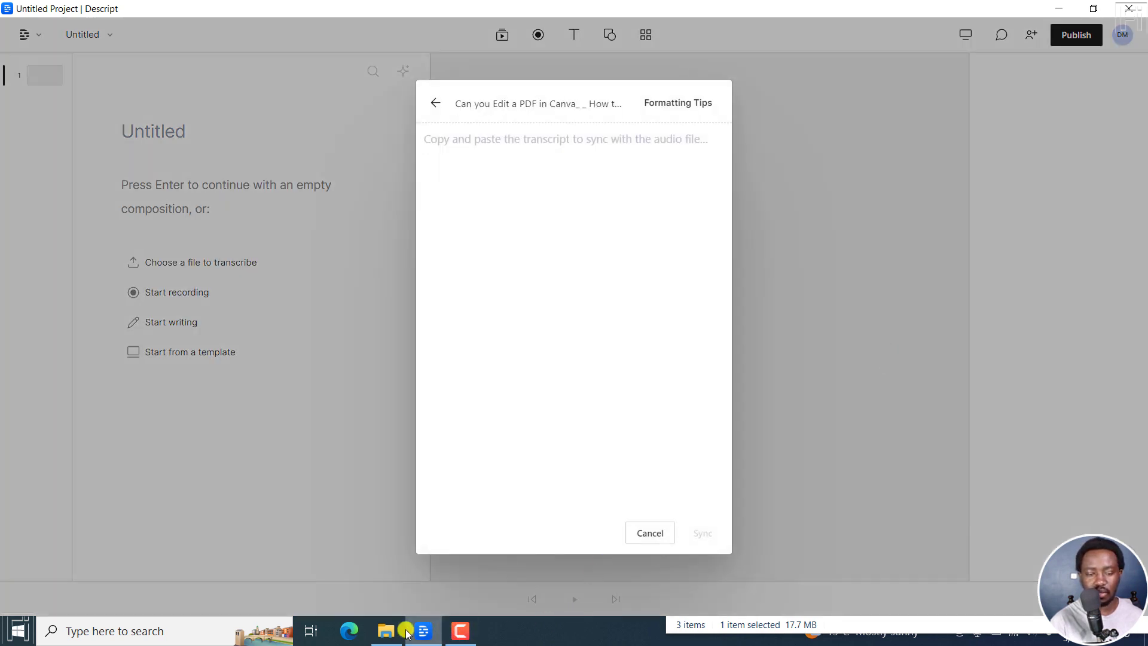
left_click(385, 632)
left_click(772, 308)
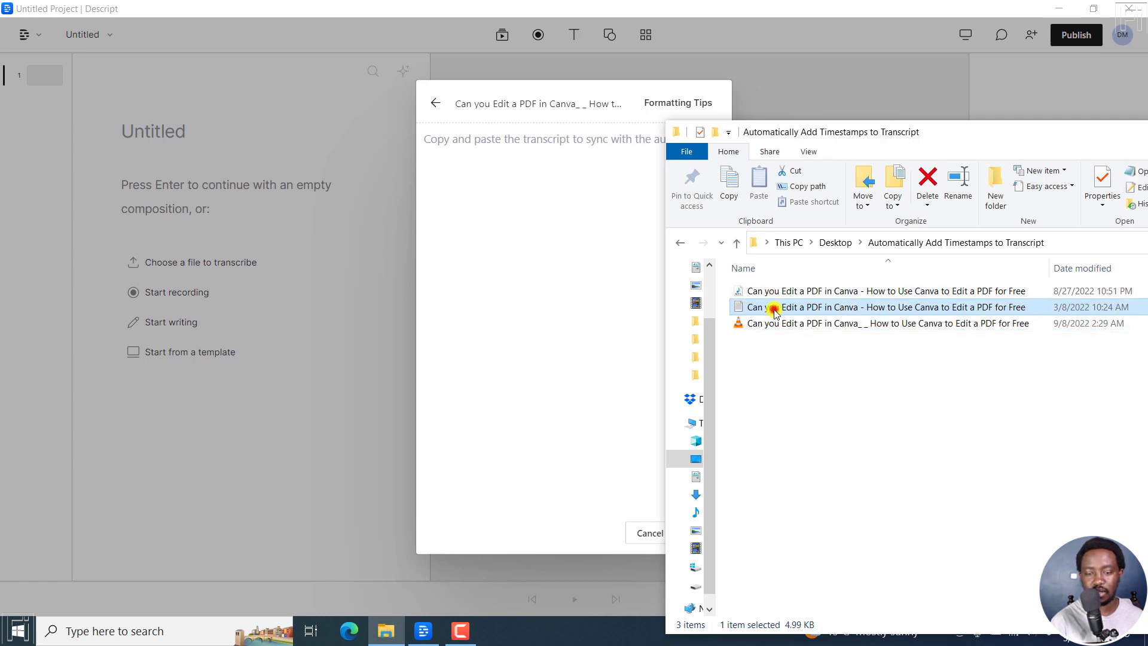
double_click(801, 310)
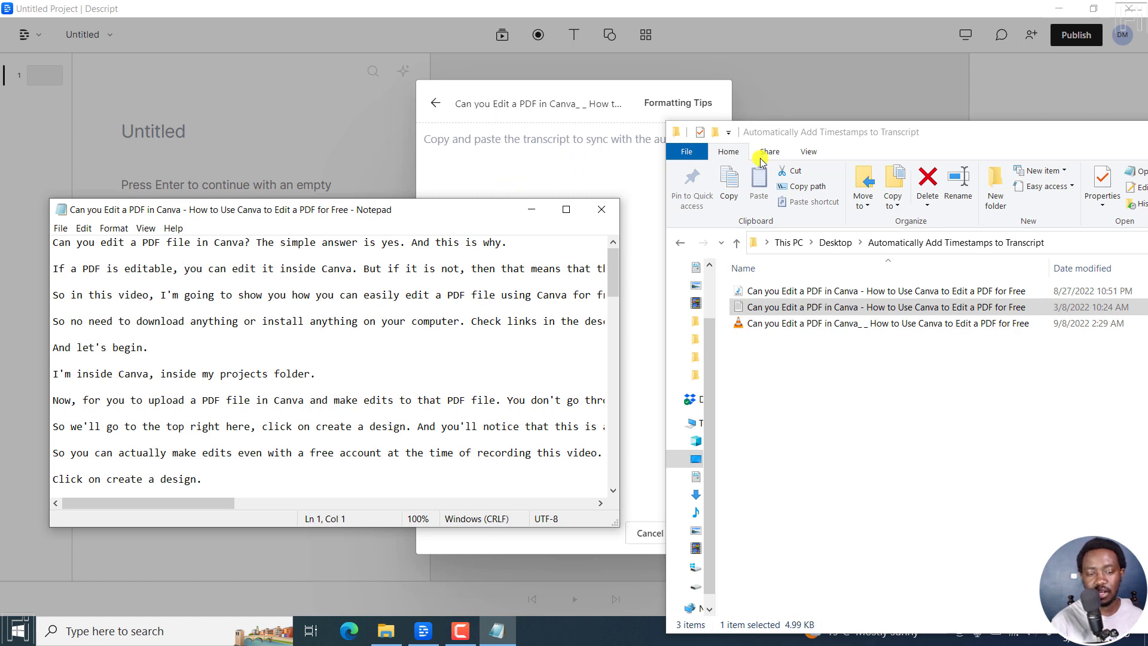
left_click_drag(981, 138, 743, 159)
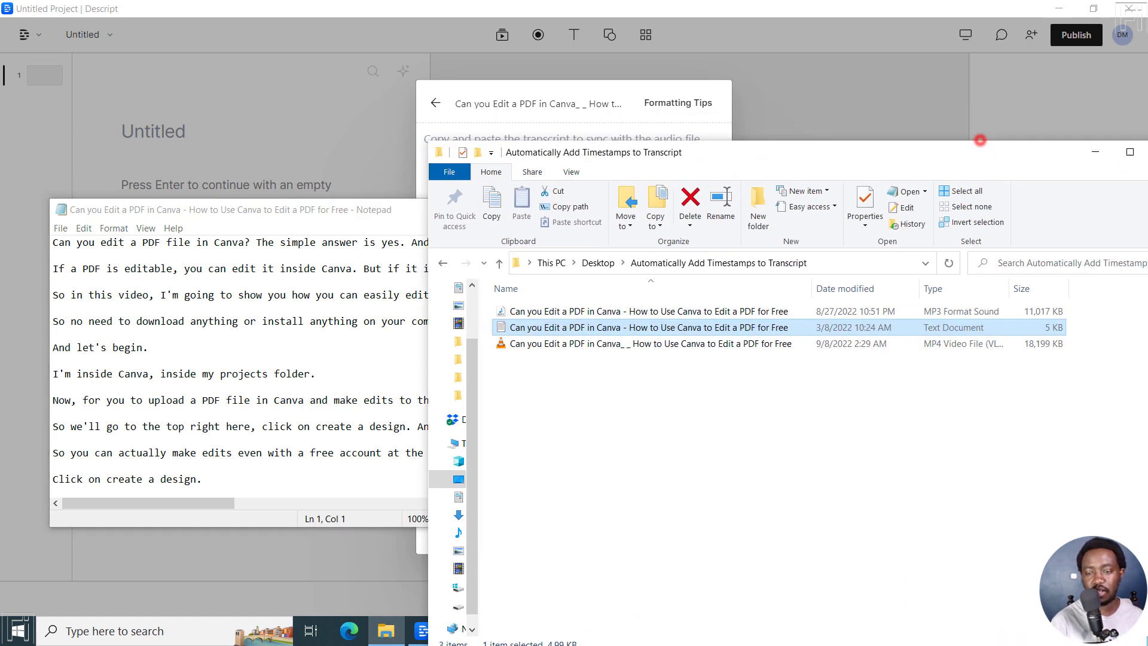
left_click(1095, 151)
left_click(659, 275)
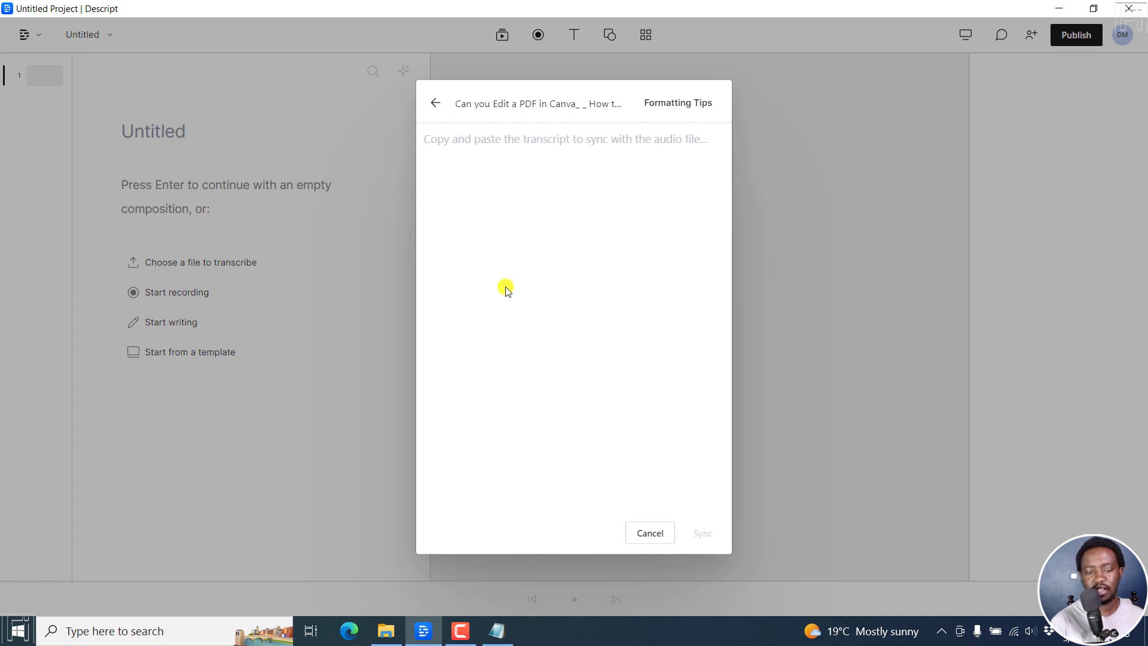
Step: Copy the whole Notepad transcript, paste it into the import box, and Sync it
left_click(498, 634)
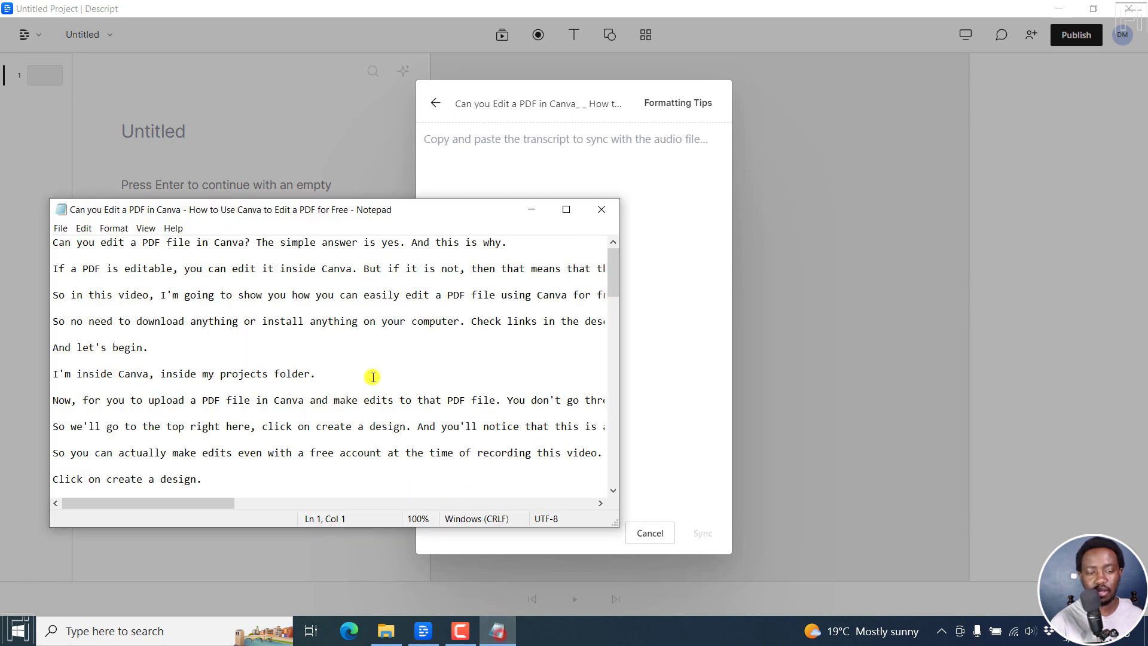
key("ctrl+a")
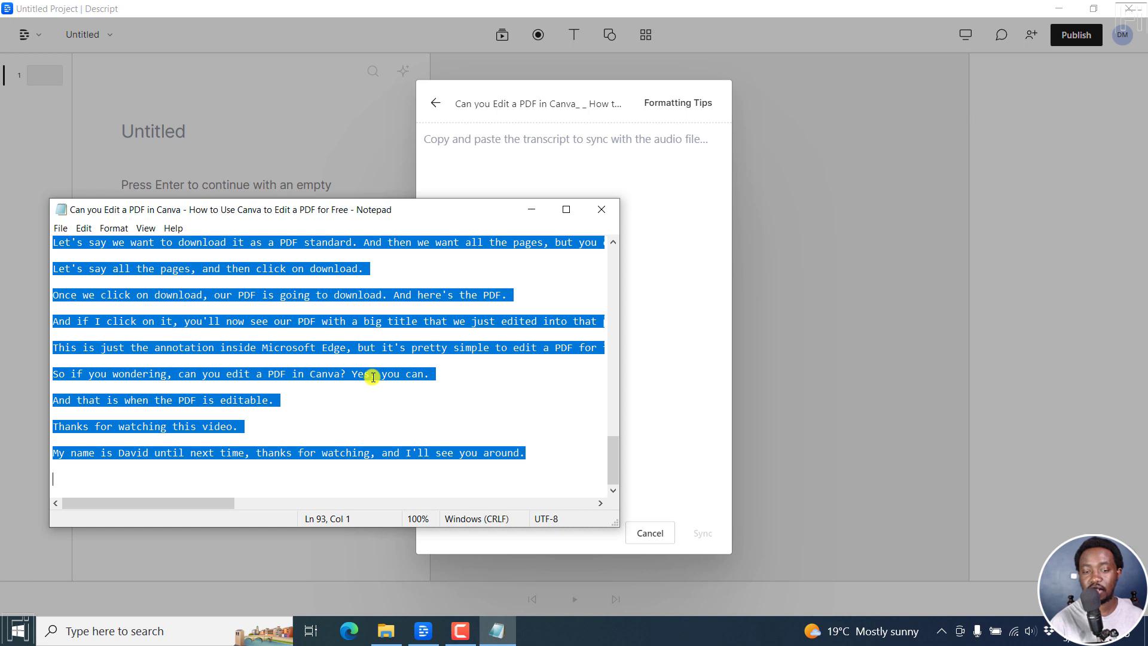
left_click(564, 88)
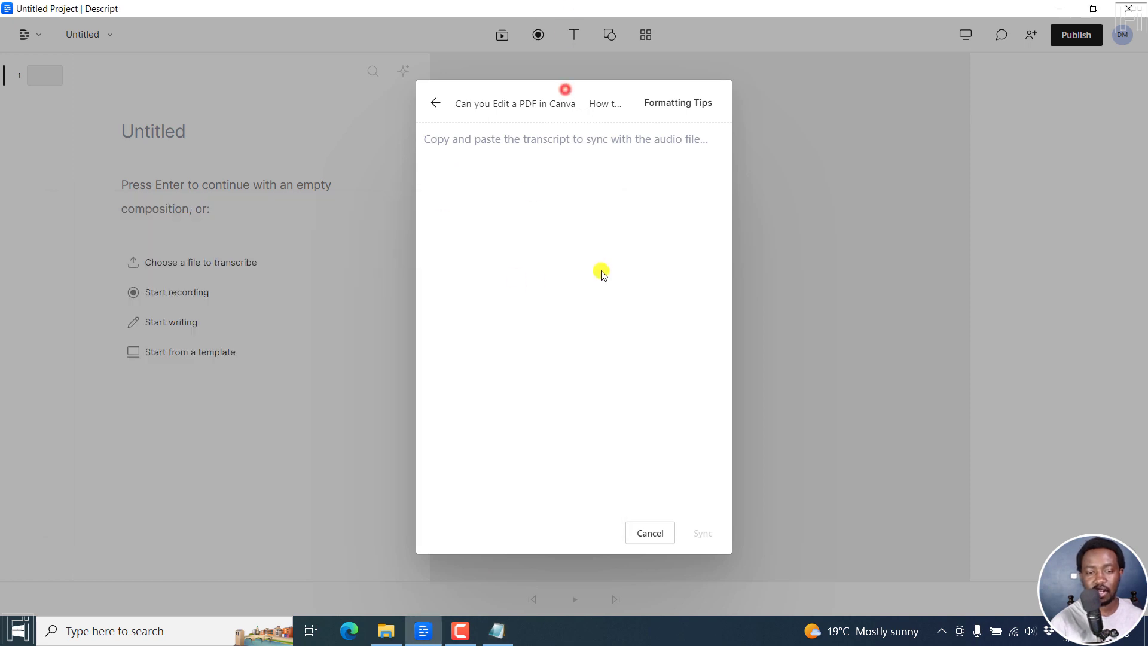
left_click(556, 230)
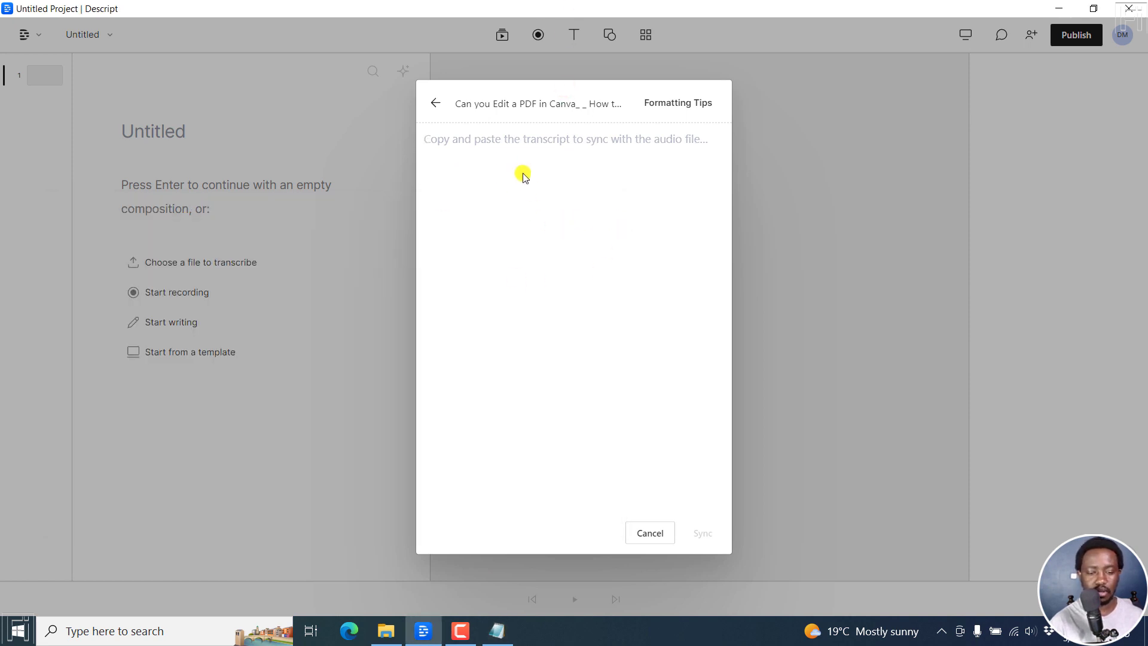
key("ctrl+v")
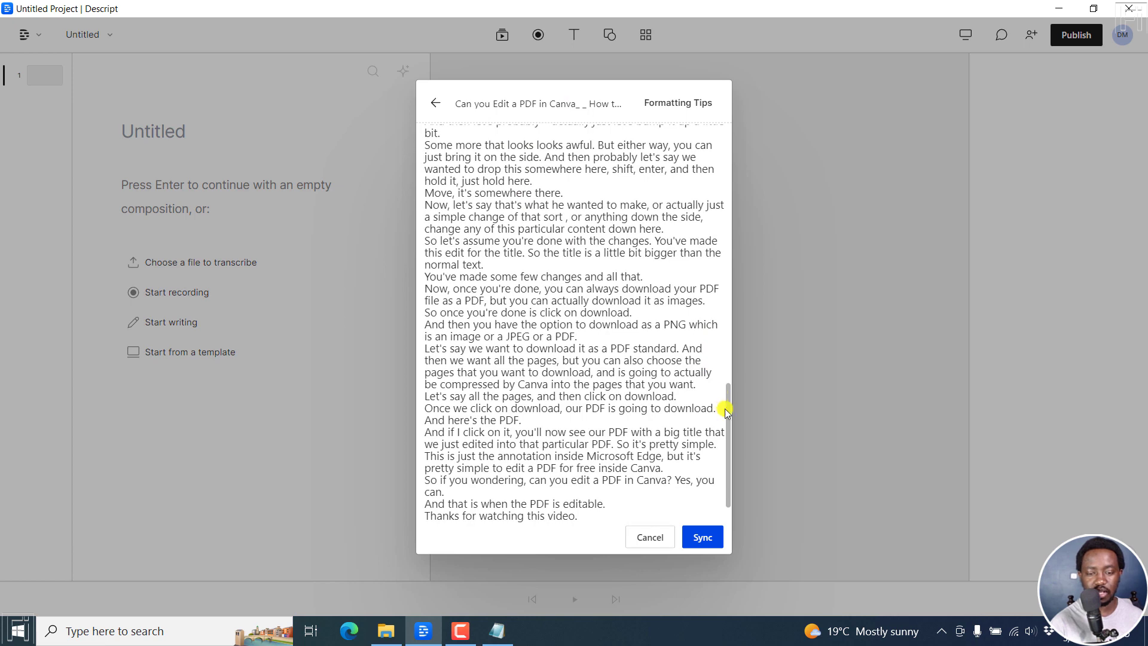
left_click_drag(728, 407, 726, 148)
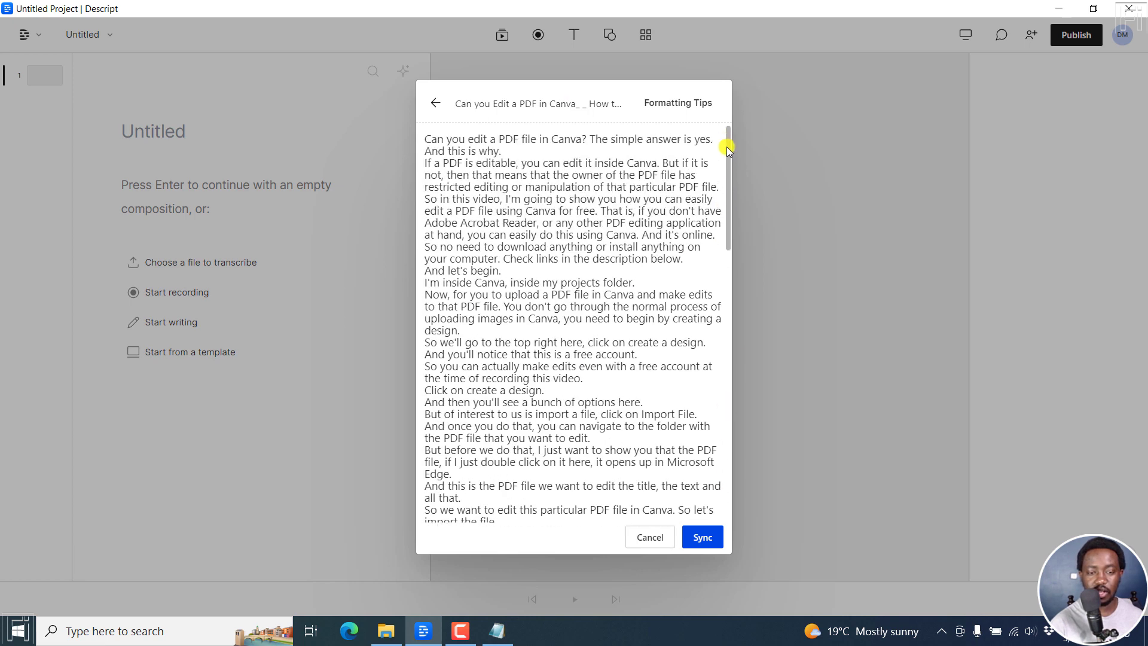
left_click(703, 537)
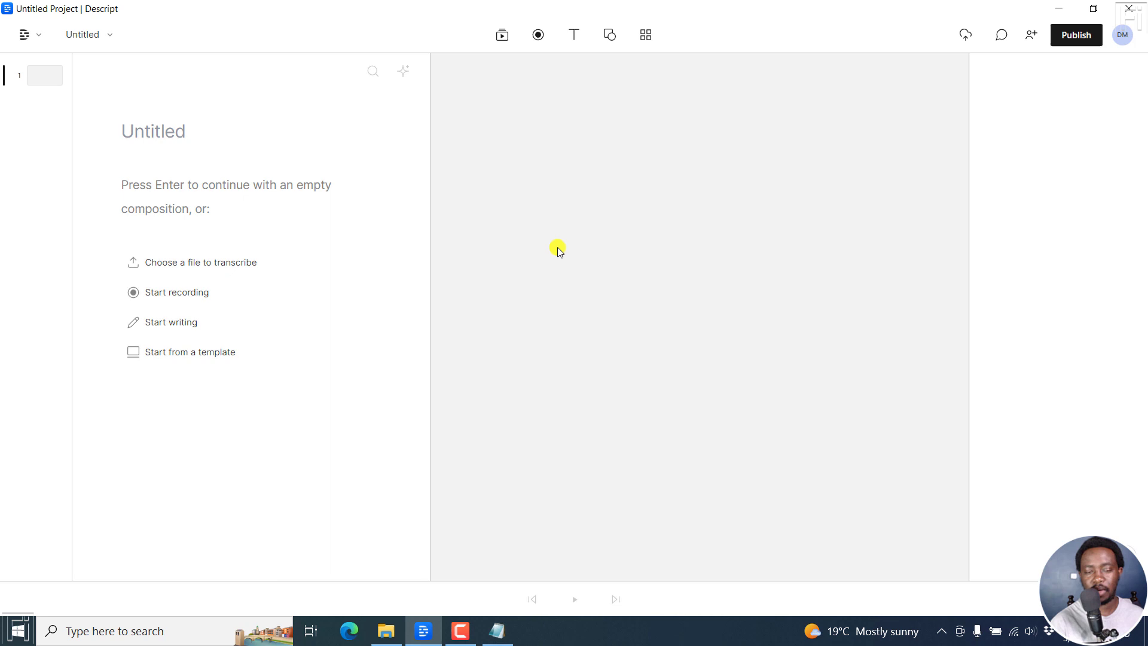
Step: Wait until the cloud upload reports Done 100%, then reopen the Media panel
left_click(505, 45)
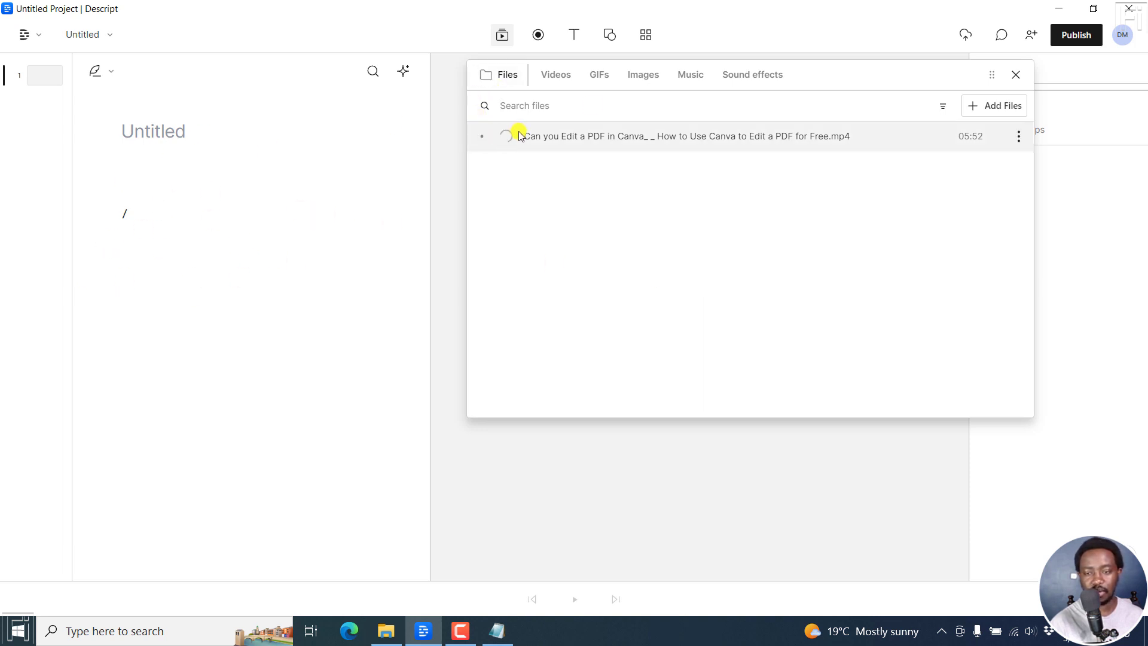
left_click(966, 35)
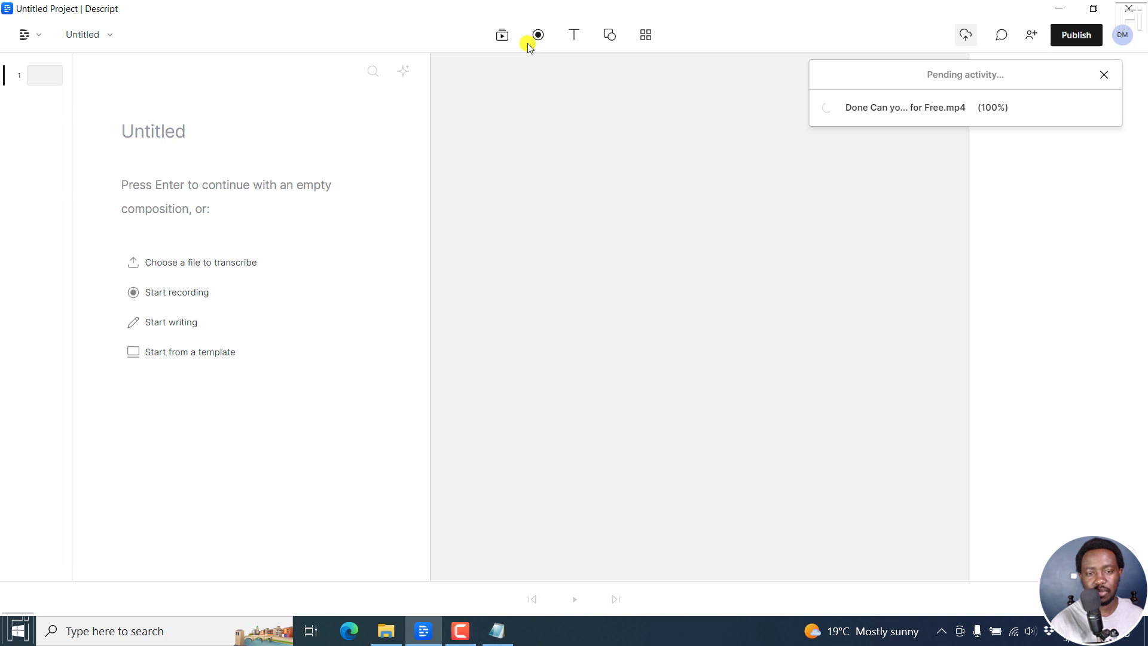
left_click(502, 35)
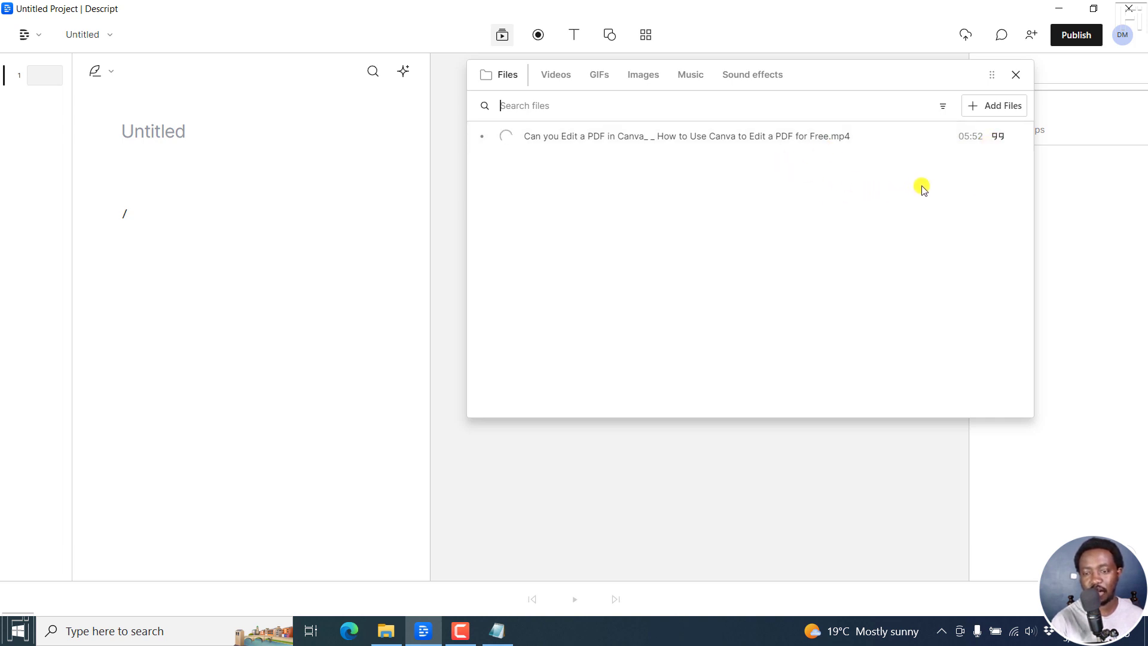
Step: Create a composition from the 05:52 Canva PDF video and scroll its synced transcript
left_click(1017, 137)
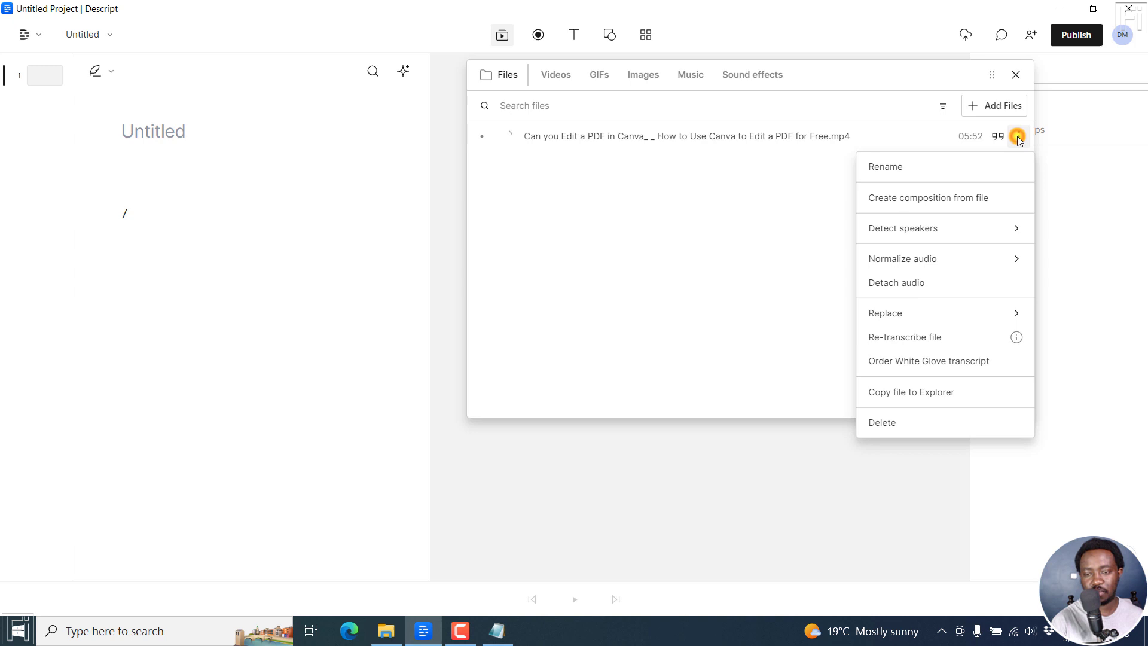
left_click(936, 198)
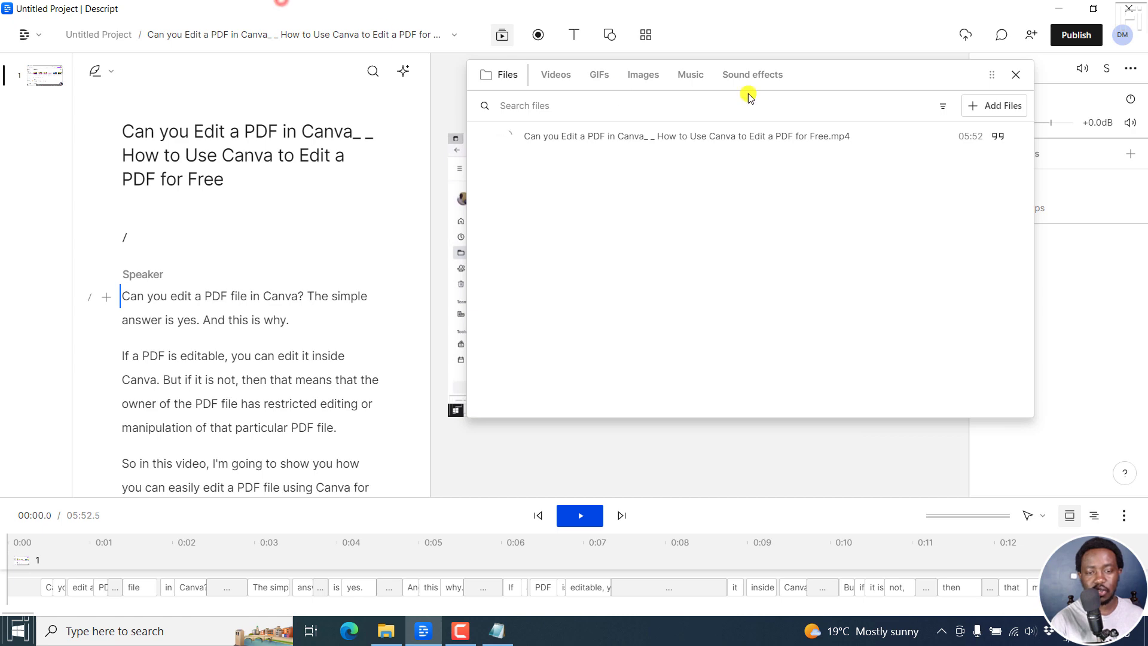
left_click(1016, 74)
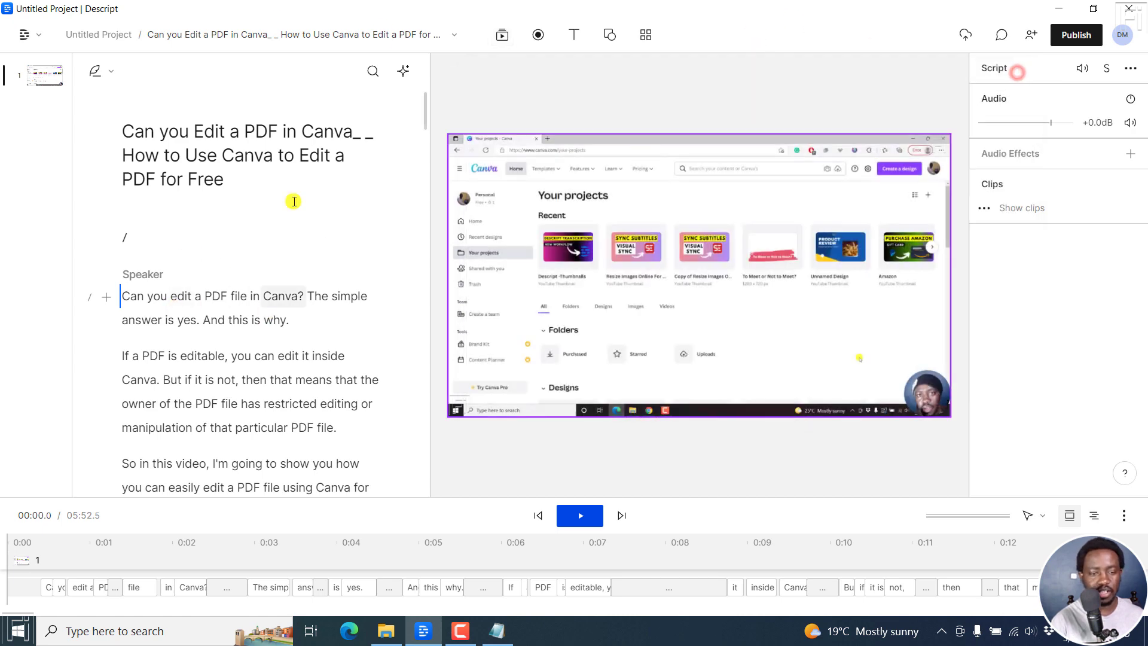
scroll(422, 104, "down", 8)
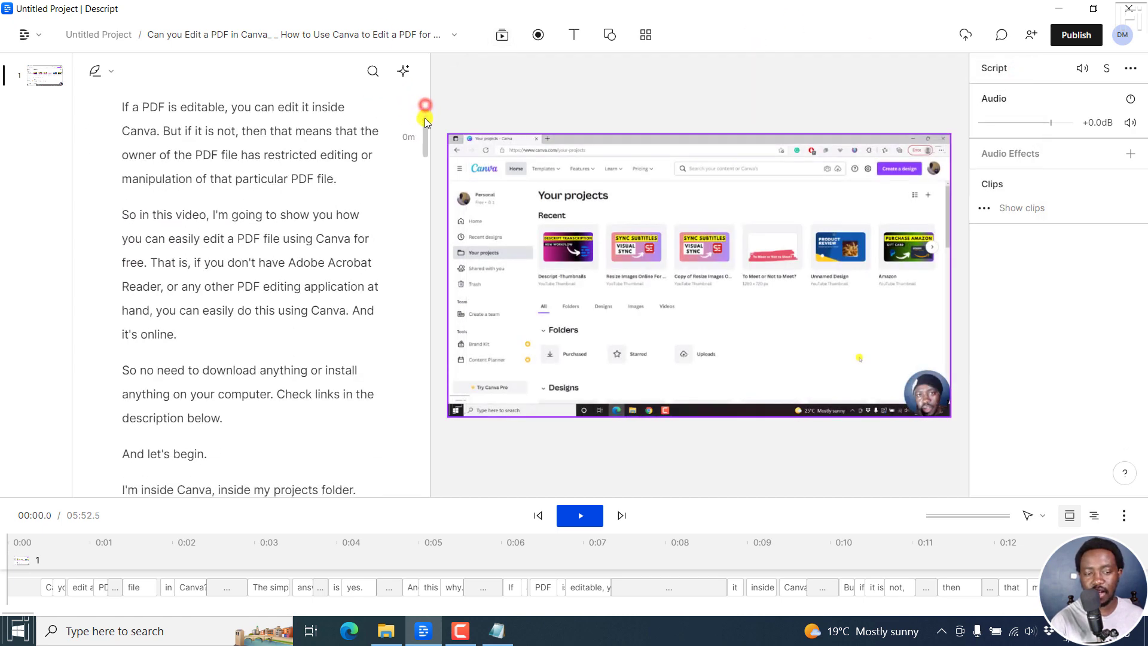
left_click_drag(421, 155, 406, 464)
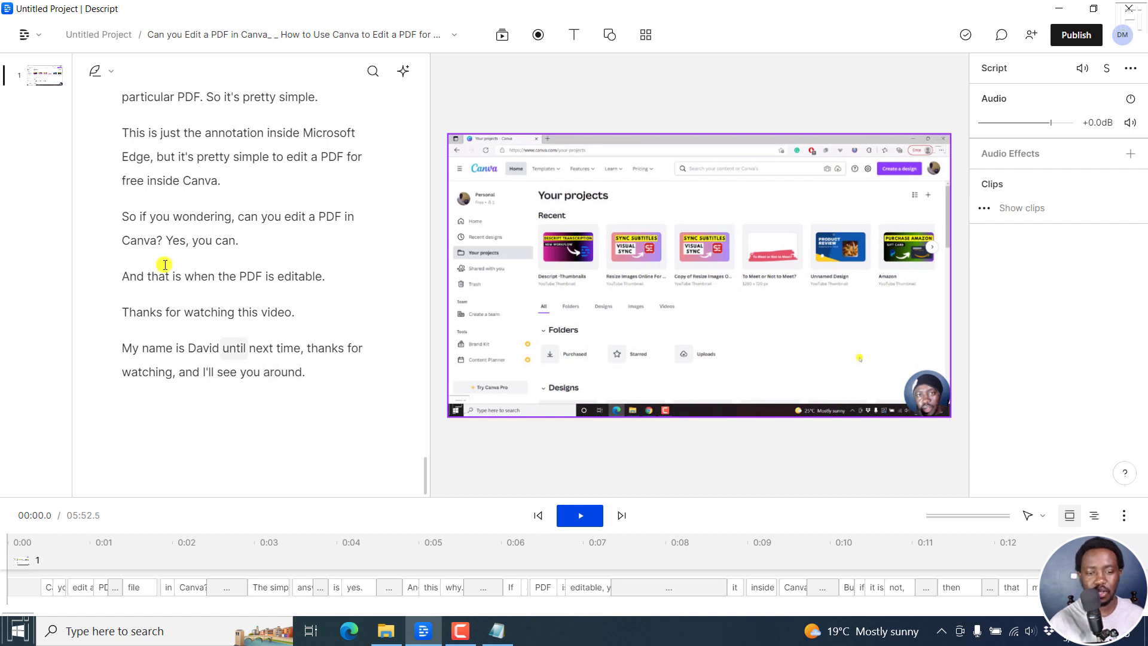
Step: Deselect the video layer and open the Publish panel
left_click(964, 107)
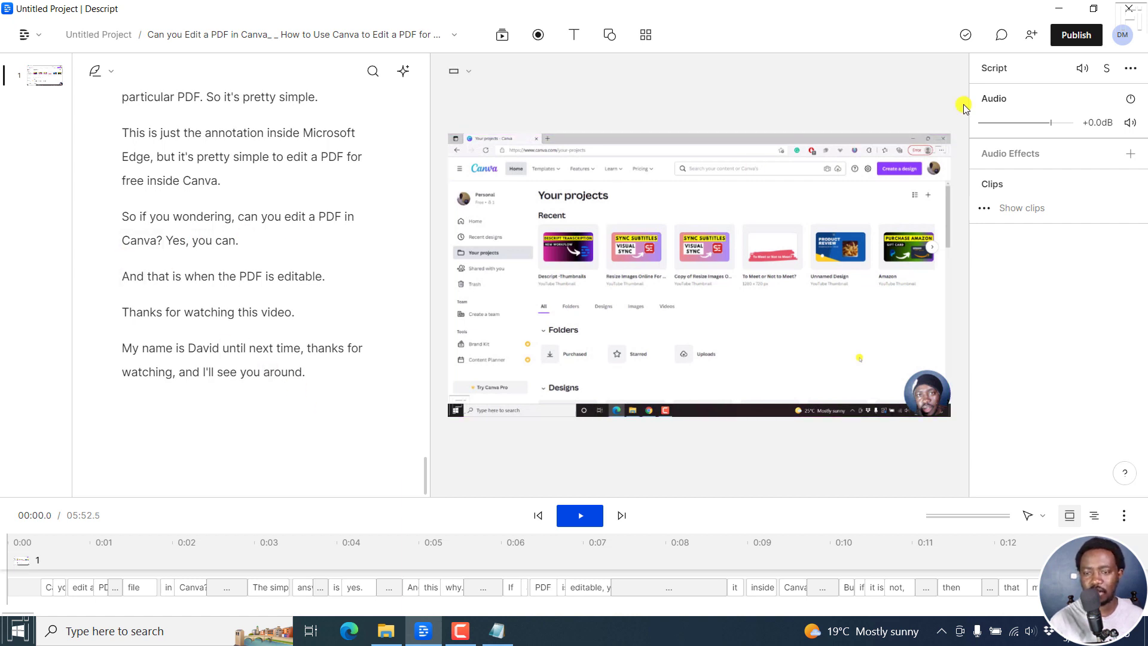
left_click(1073, 34)
Step: Choose a Transcript export in Plain text (.txt) format with Include markers turned on
left_click(828, 76)
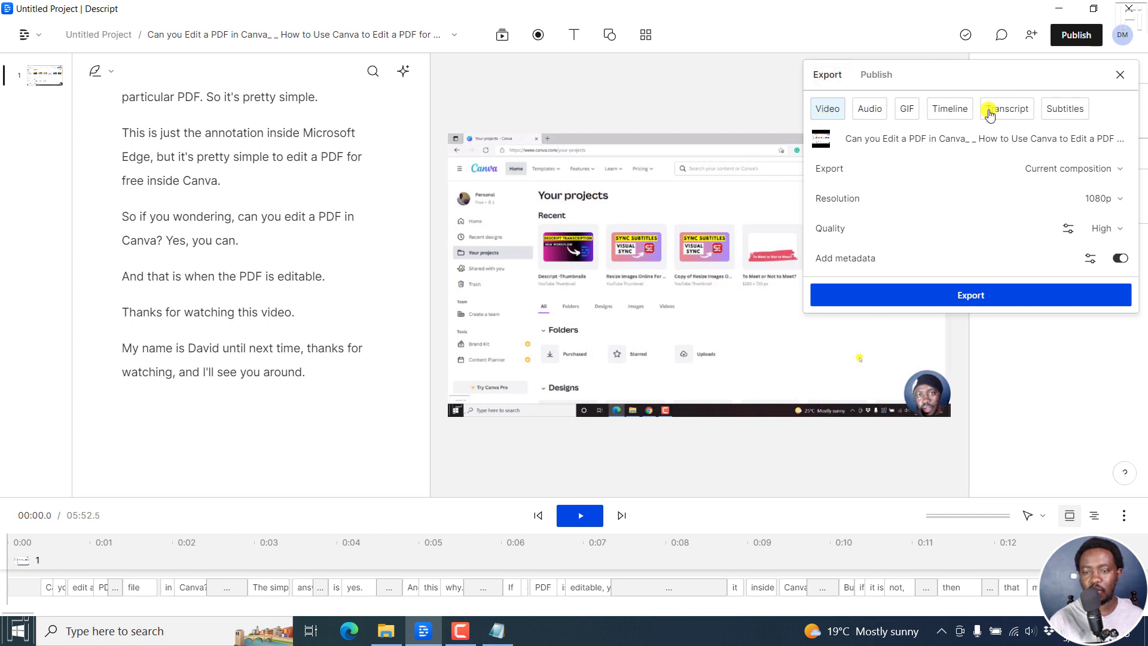
left_click(1009, 110)
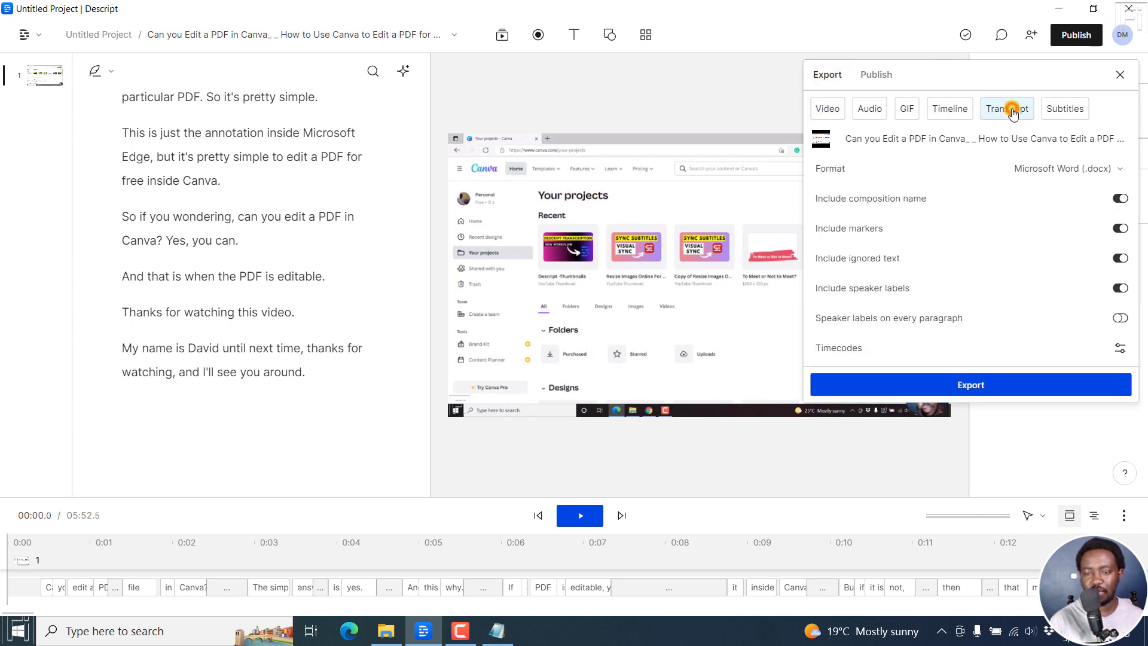
left_click(1121, 170)
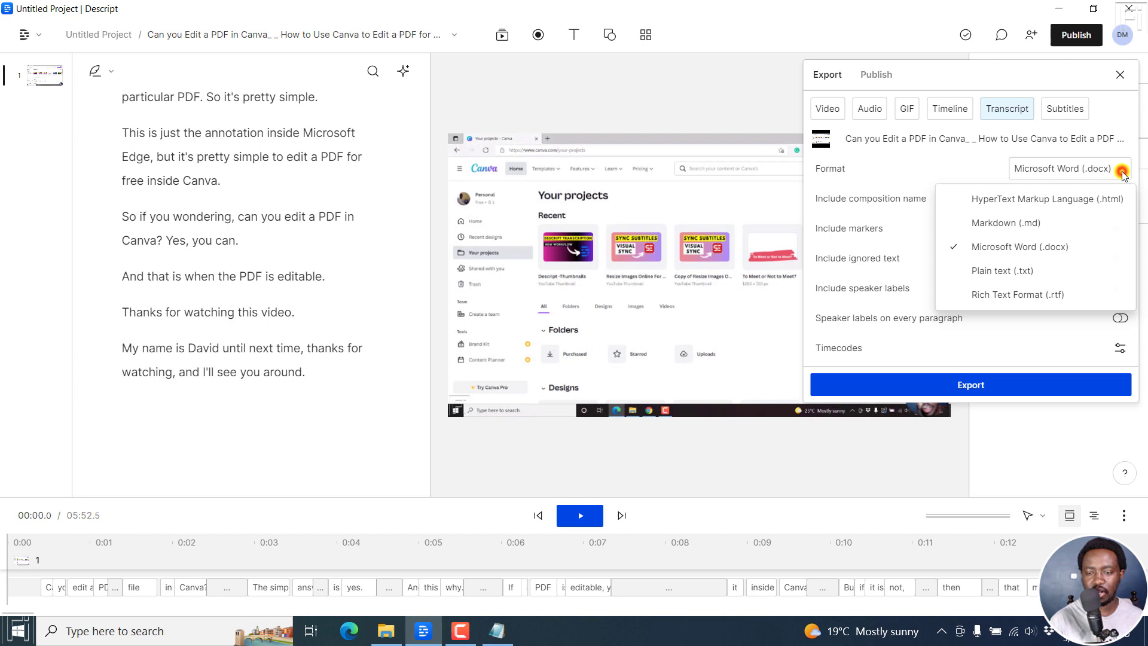
left_click(985, 272)
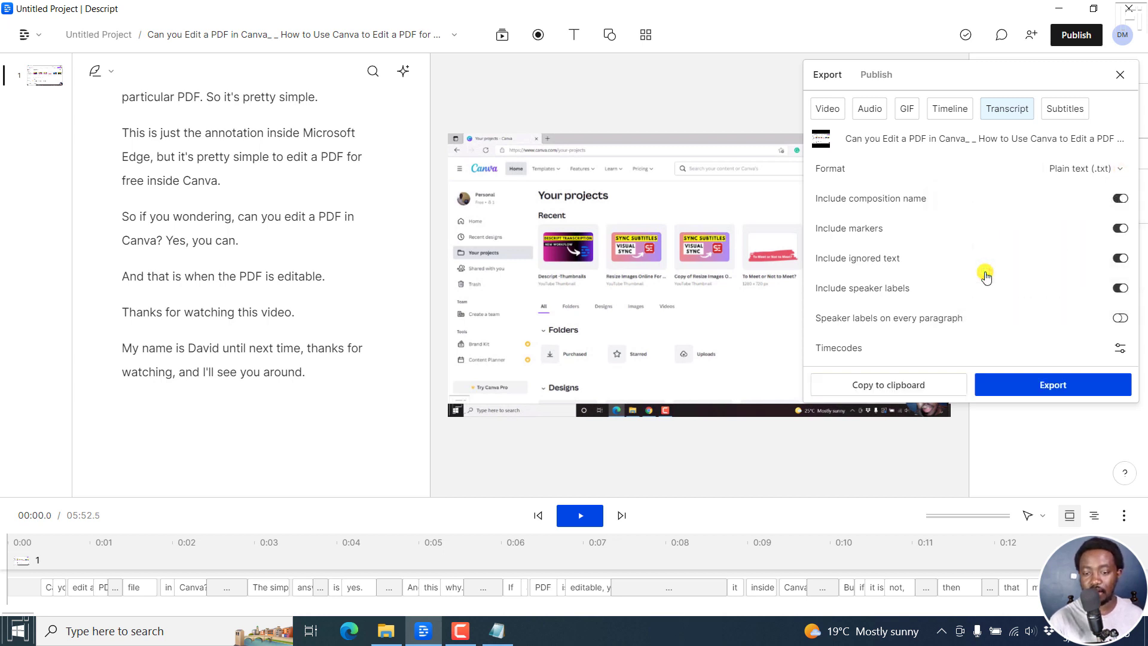
left_click(1116, 229)
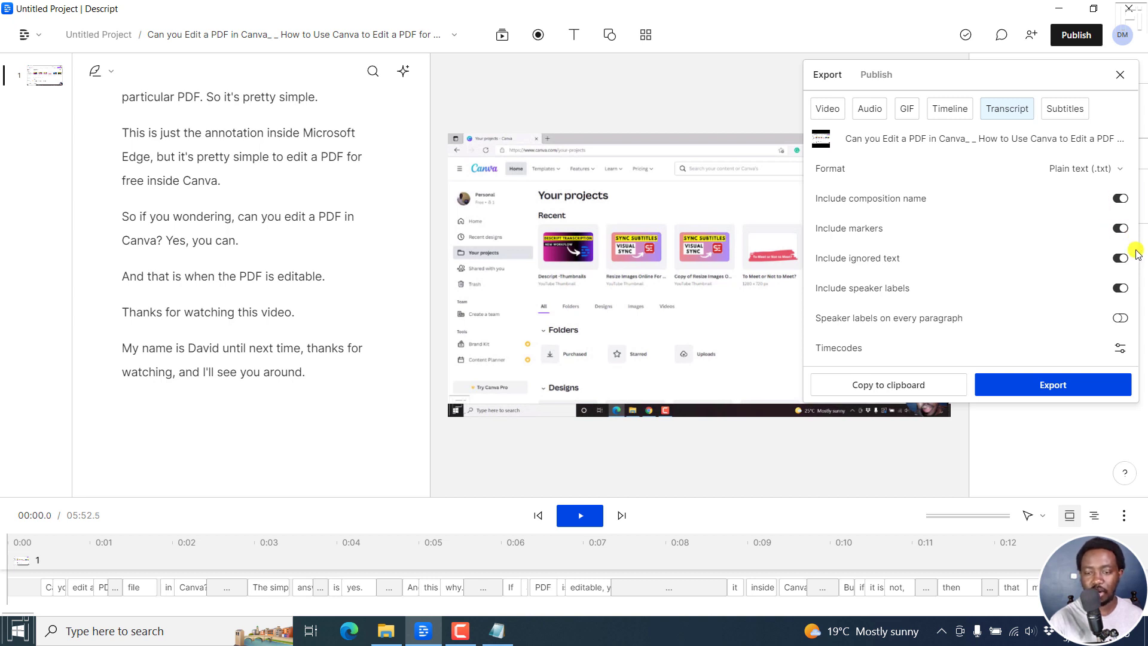
Step: Export the transcript with 60-second timecodes as a .txt into Downloads and show it in its folder
left_click(1120, 350)
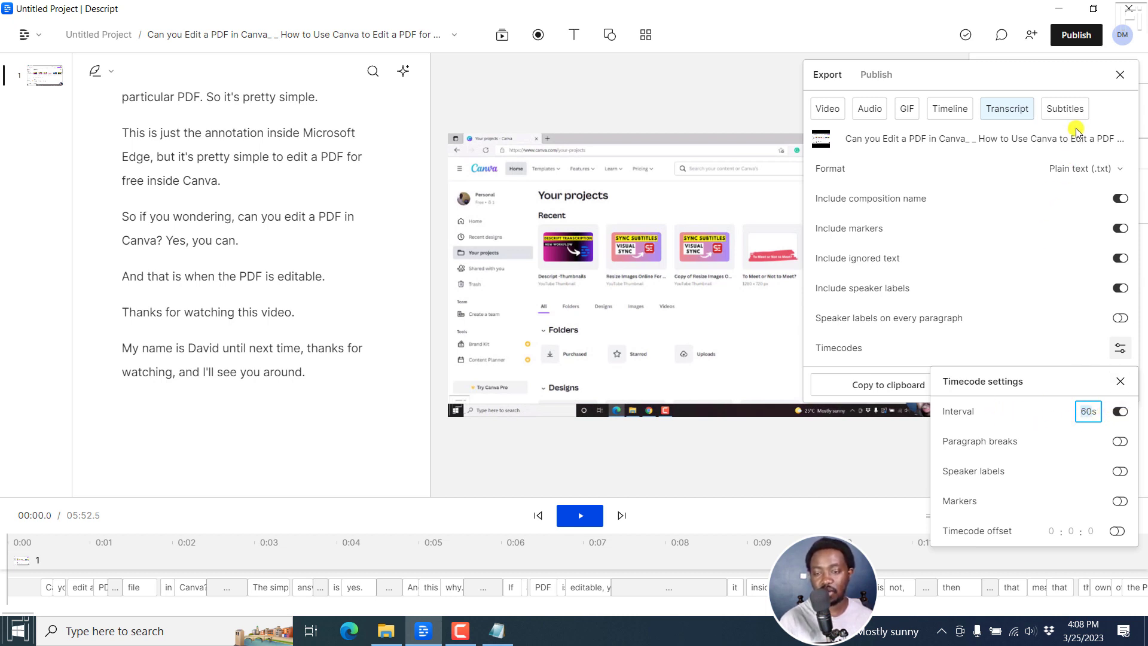
left_click(1030, 70)
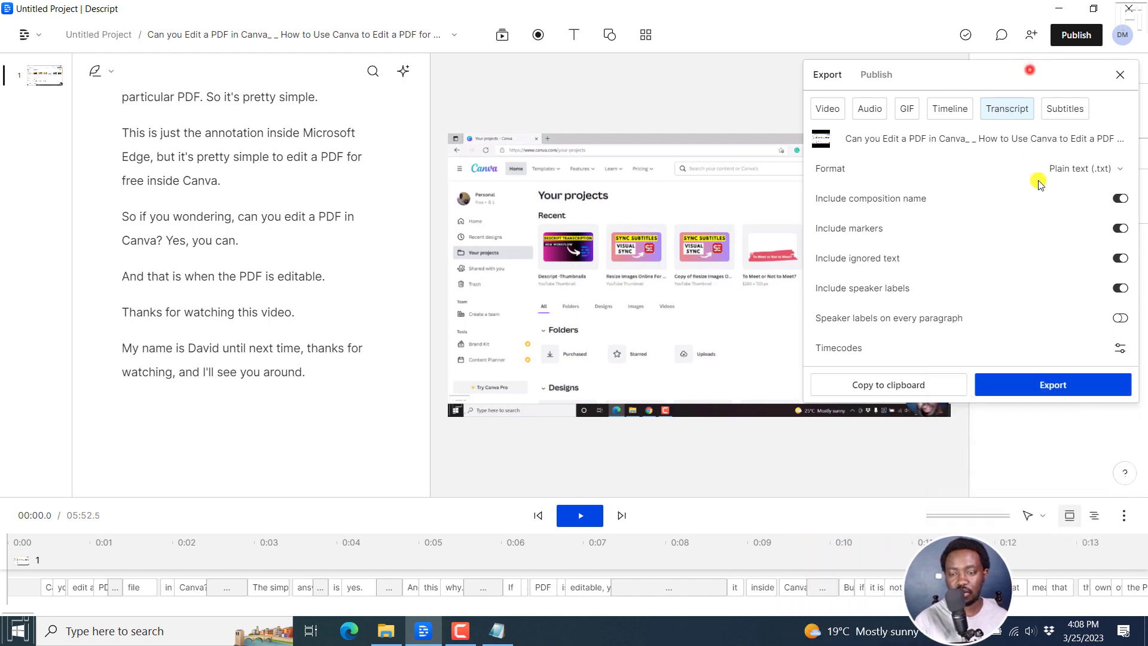
left_click(1049, 385)
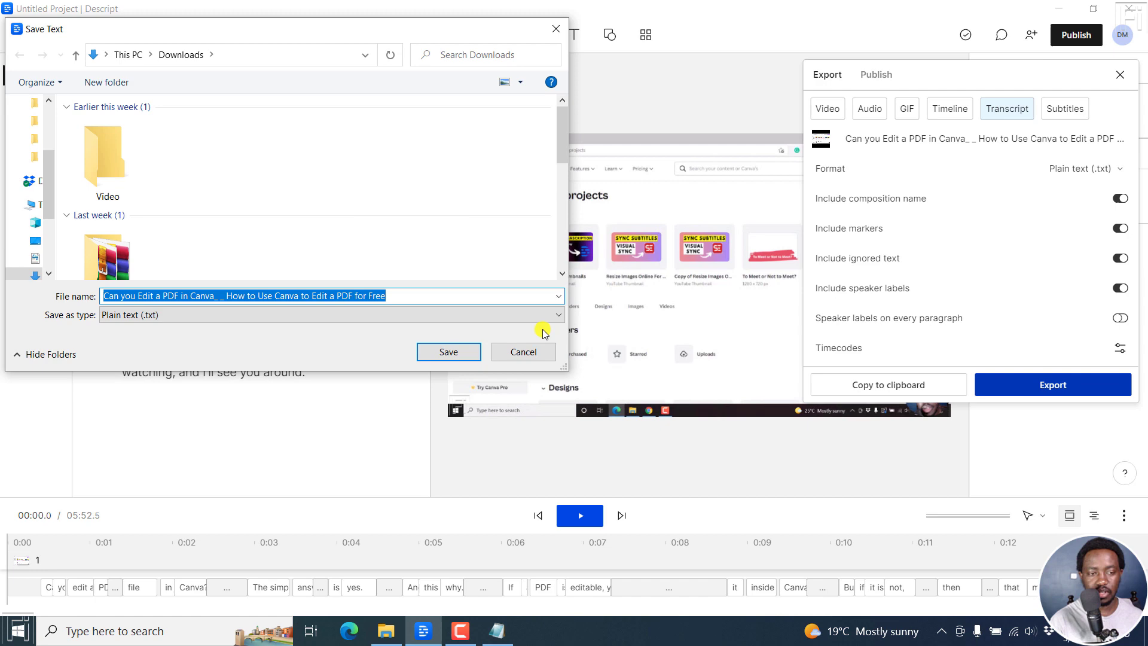
left_click(445, 355)
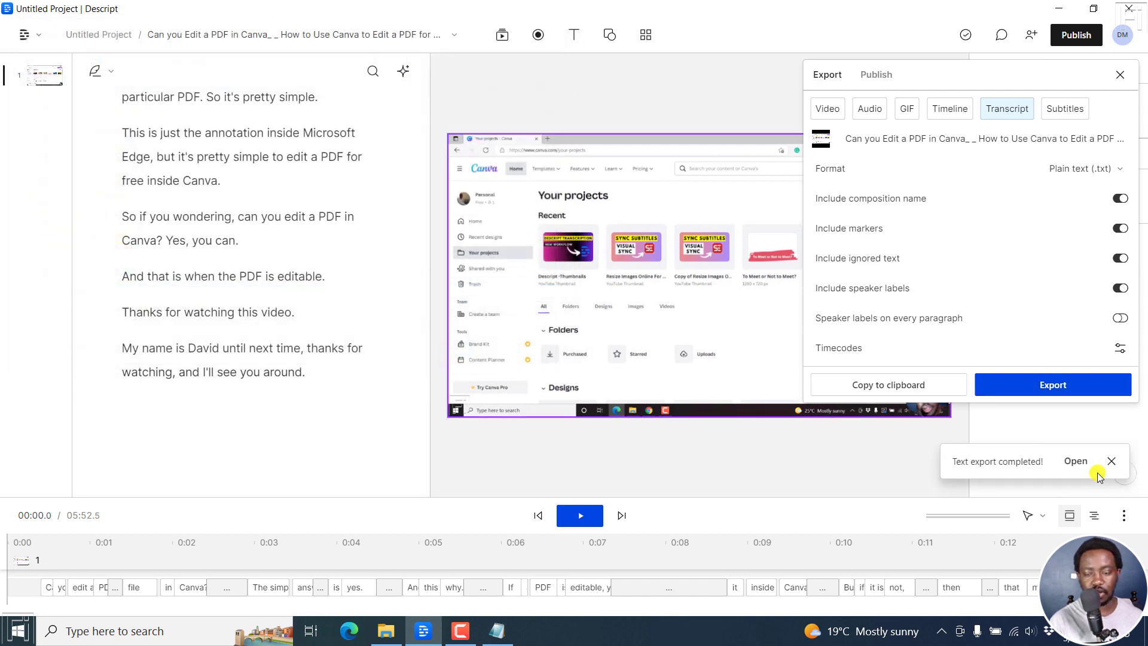
left_click(1076, 463)
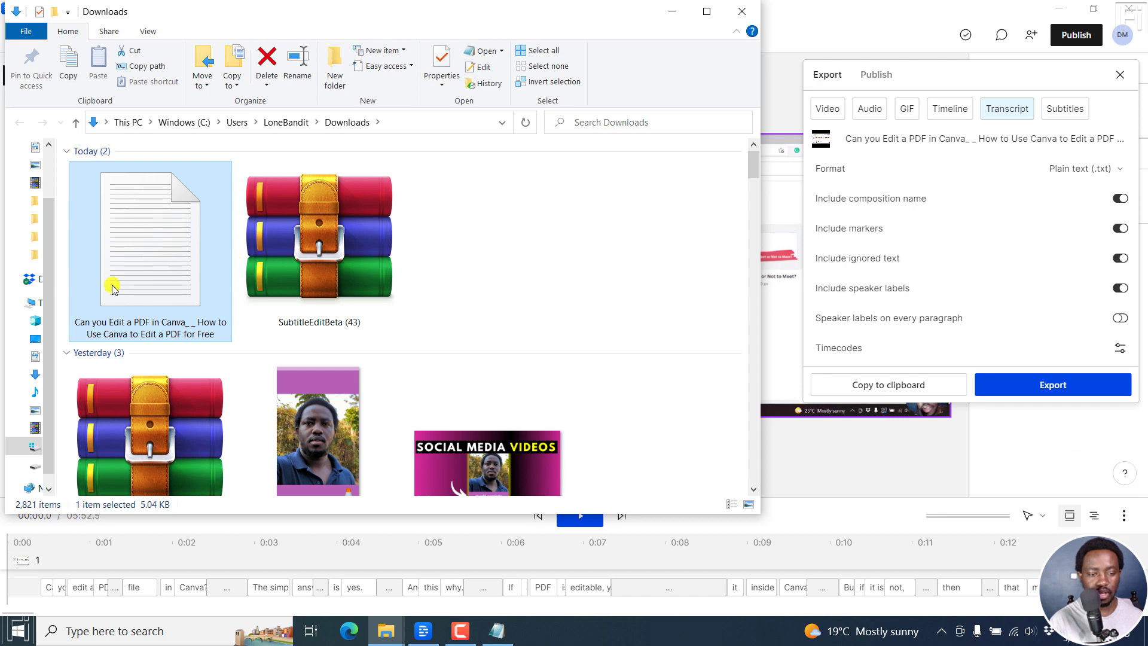
Step: Open the exported .txt in Notepad and highlight the [00:00:00] and [00:01:00] timecodes
double_click(112, 287)
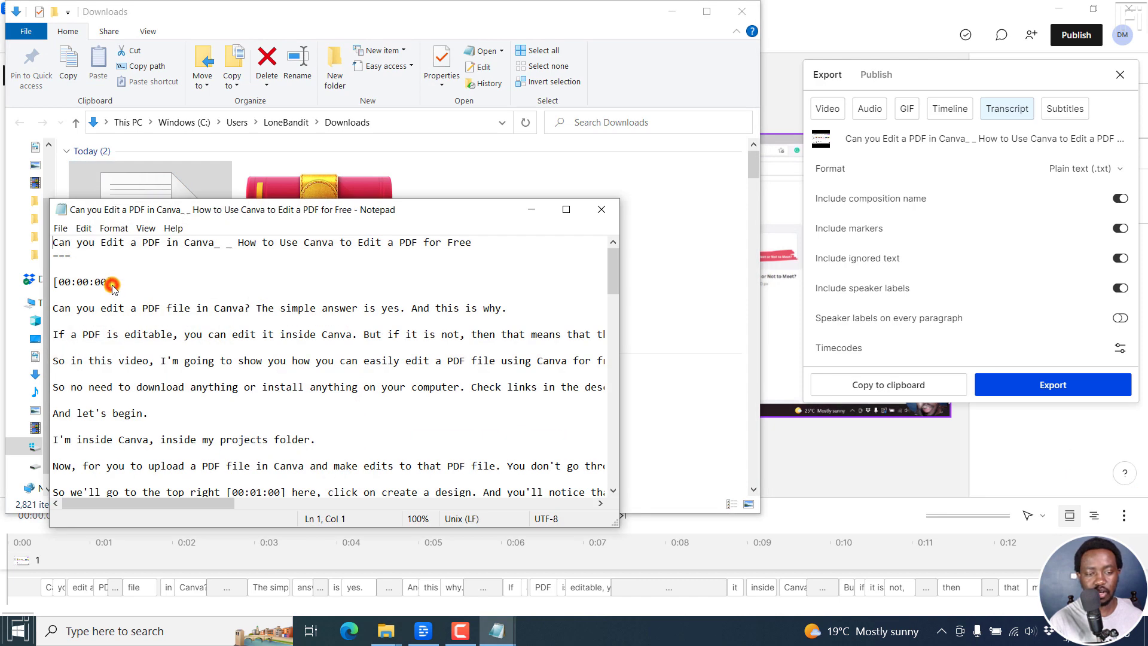
left_click(666, 13)
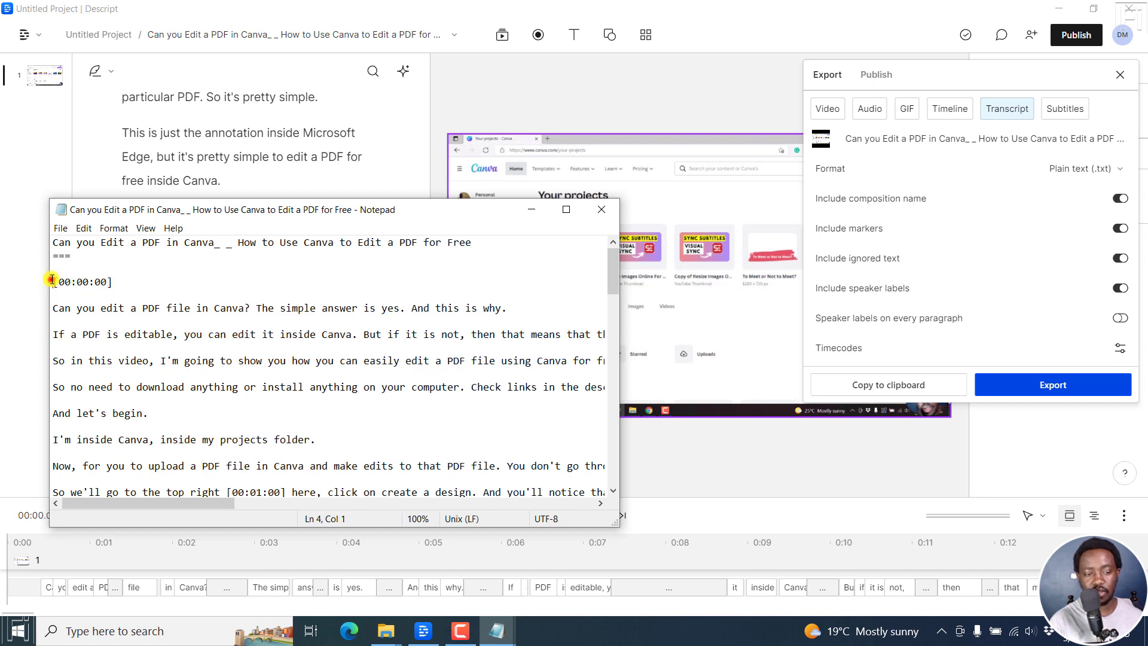
left_click_drag(52, 280, 154, 286)
left_click_drag(615, 267, 615, 335)
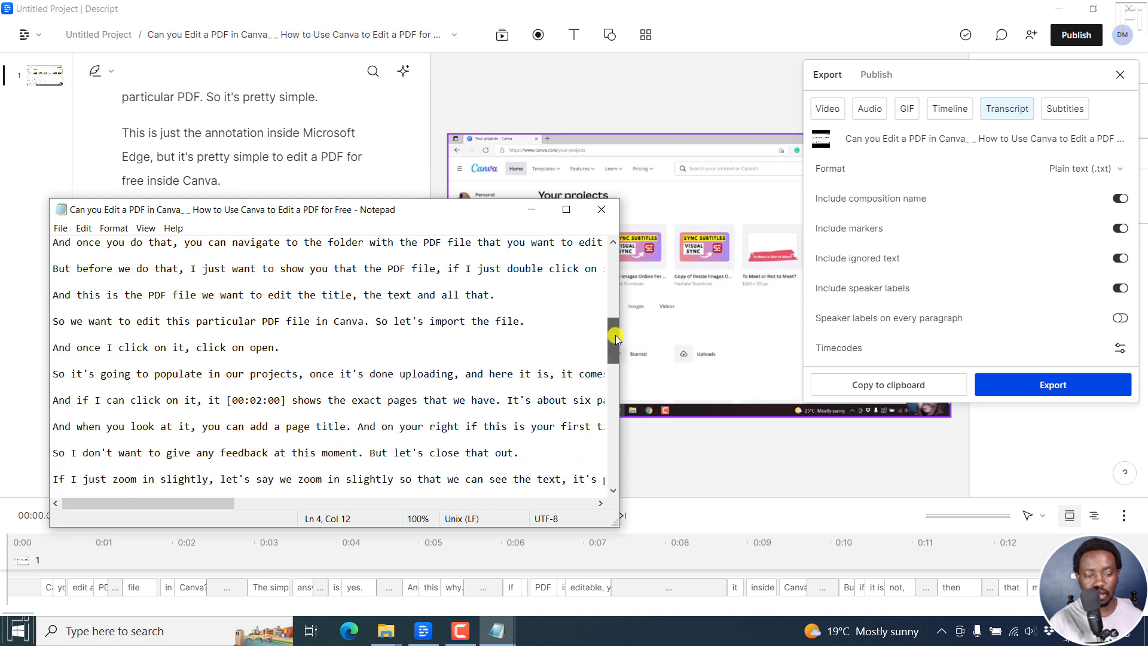
left_click_drag(229, 400, 286, 403)
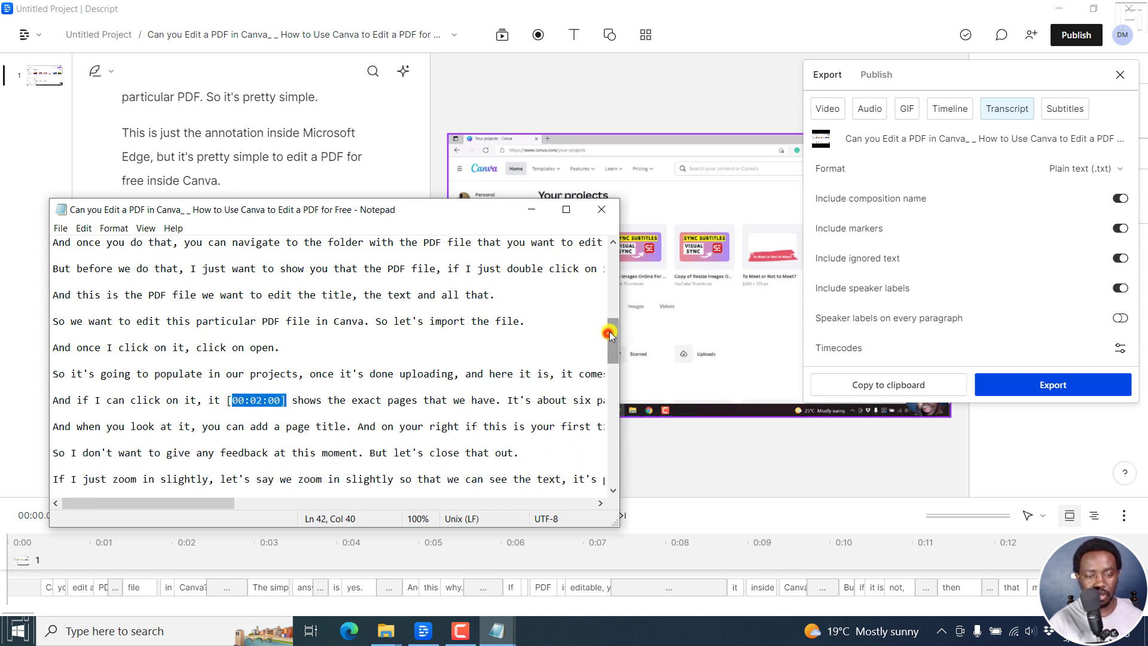
left_click_drag(609, 331, 611, 291)
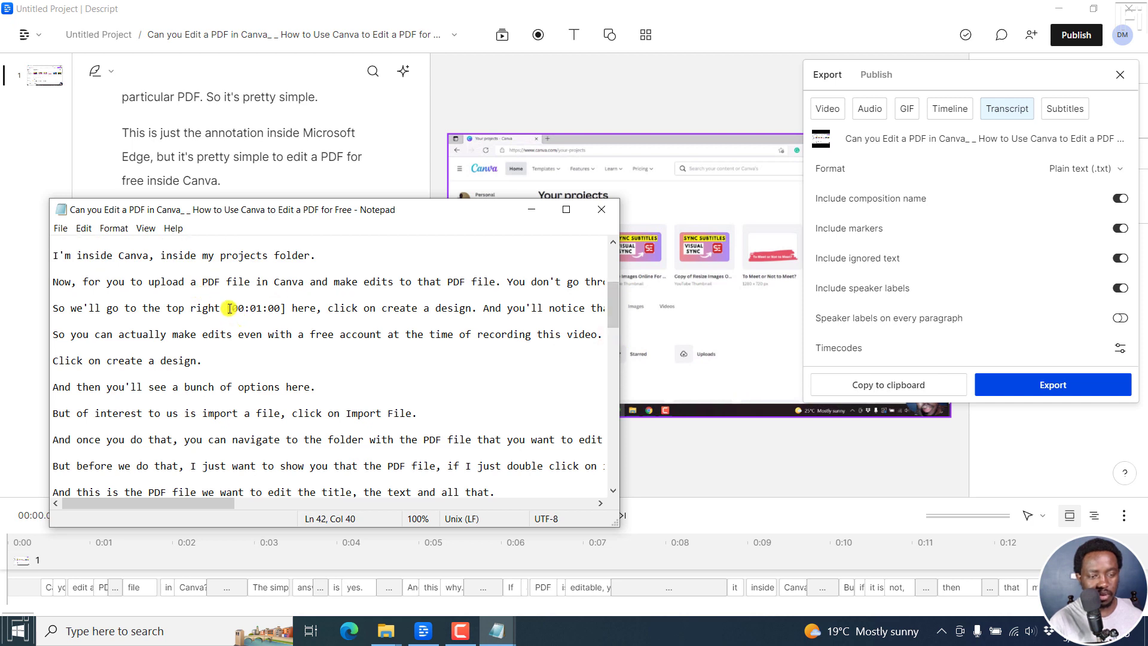
left_click_drag(228, 308, 286, 308)
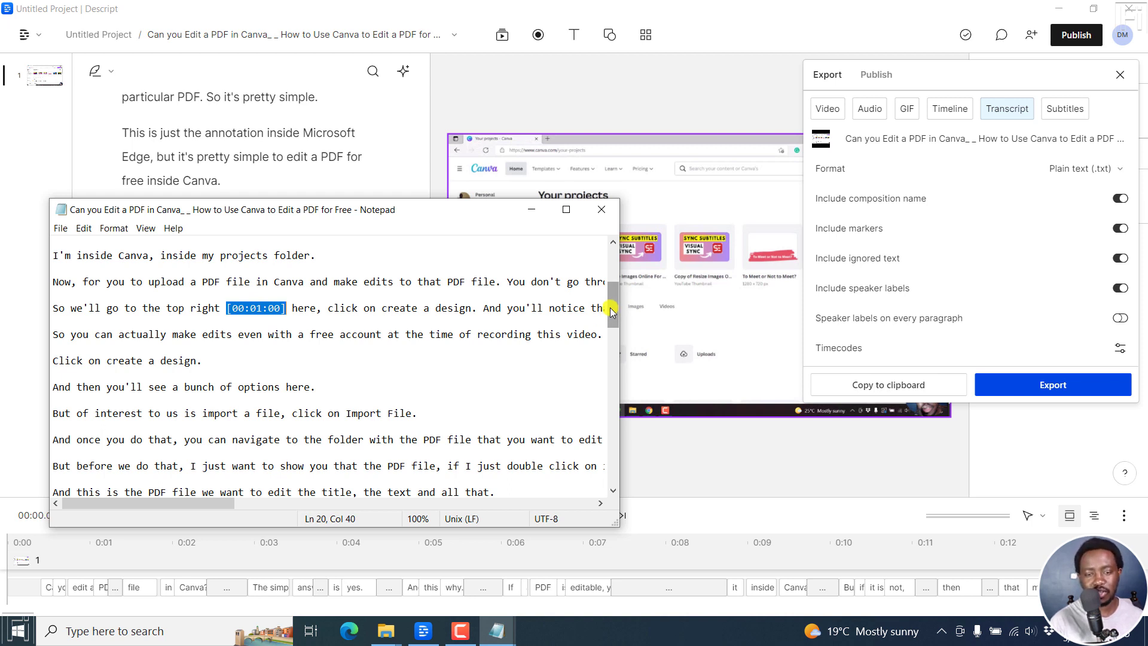
Step: Open the original transcript from the Automatically Add Timestamps to Transcript folder in Notepad
left_click(780, 12)
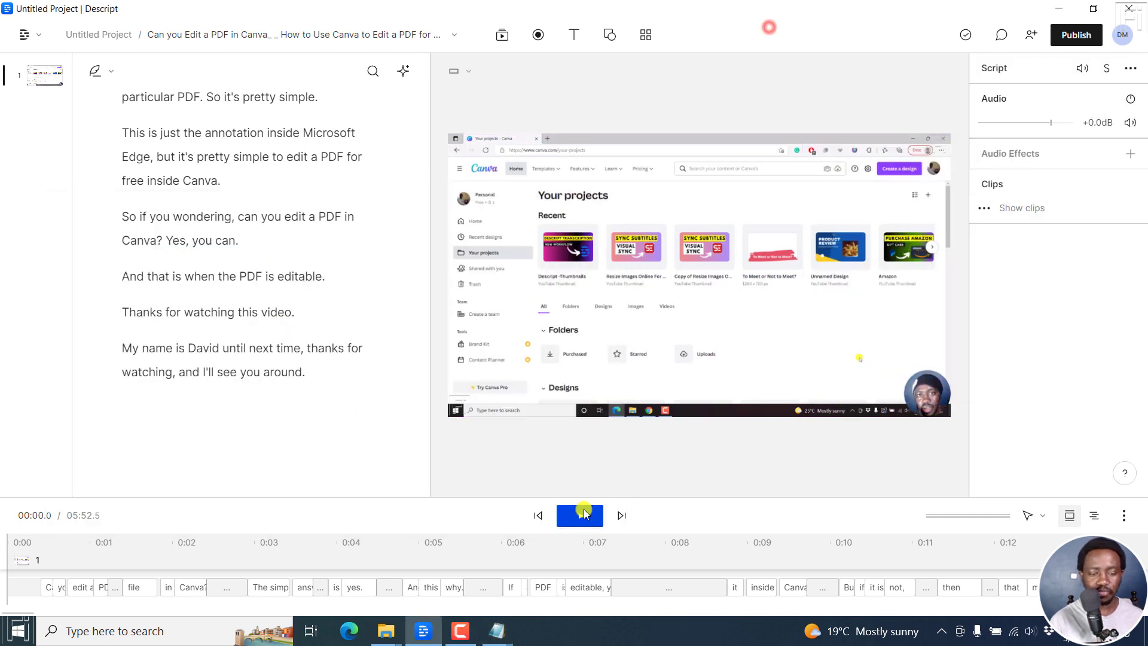
mouse_move(386, 628)
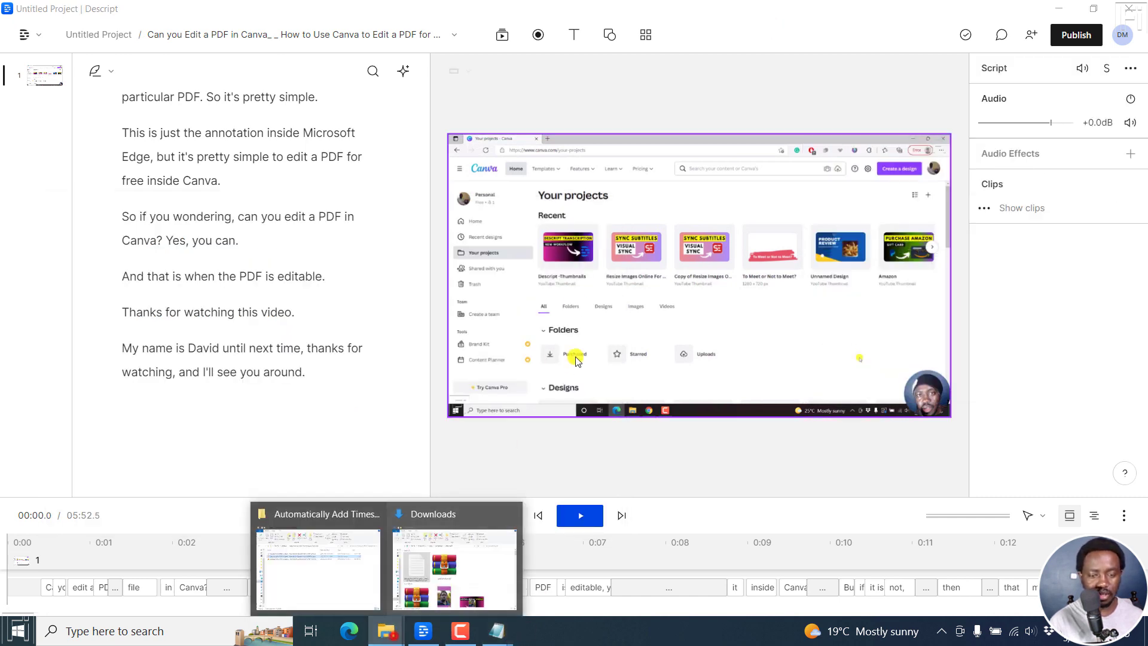
left_click(335, 545)
double_click(549, 328)
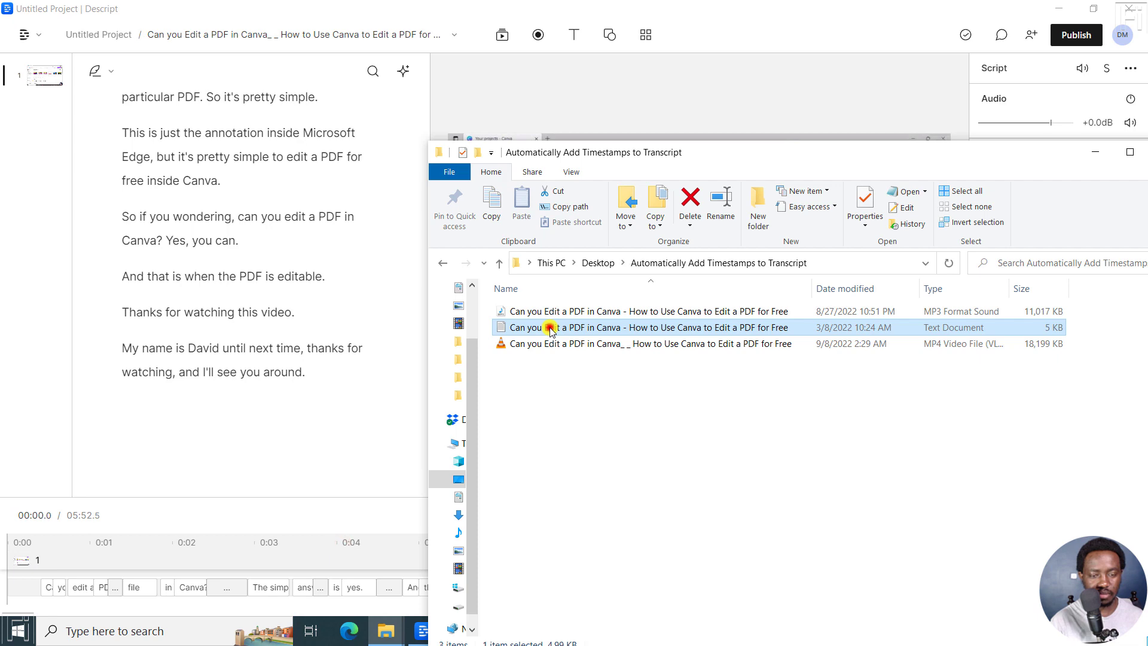
Step: Minimize the file browser and make the original transcript's Notepad window taller
left_click(1091, 152)
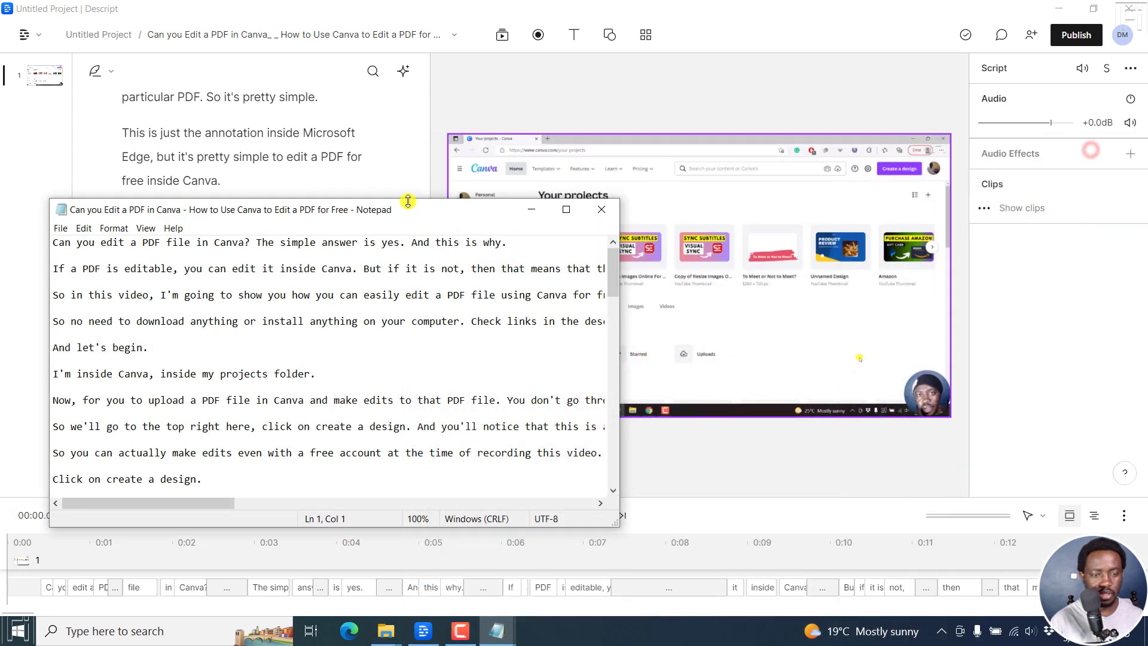
left_click_drag(407, 200, 369, 40)
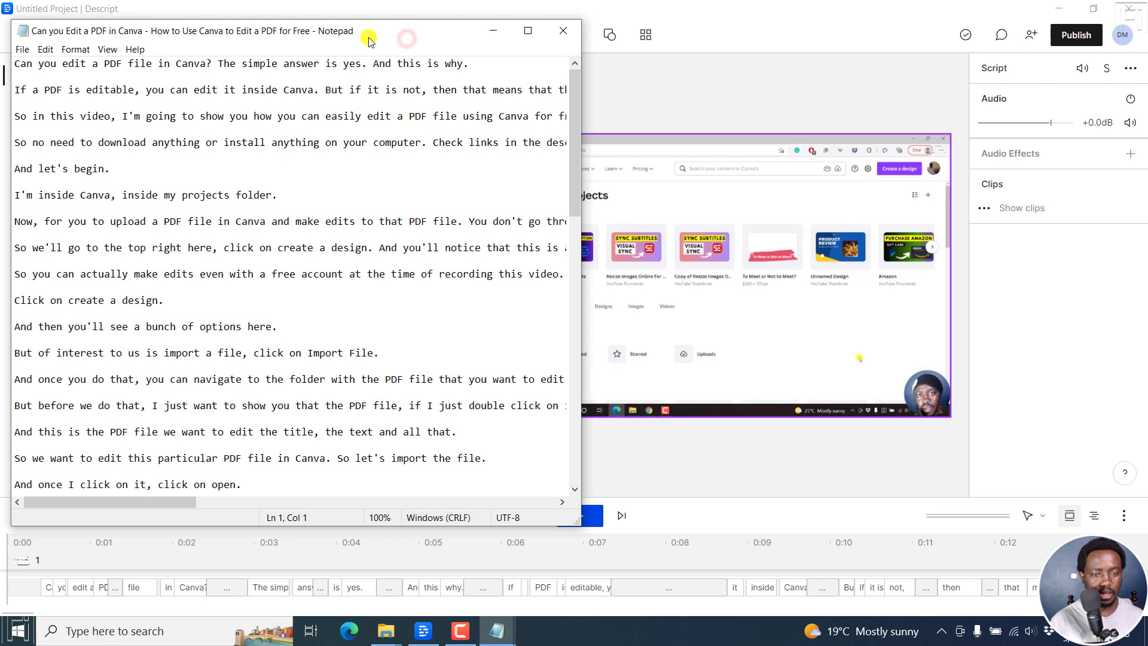
left_click(497, 631)
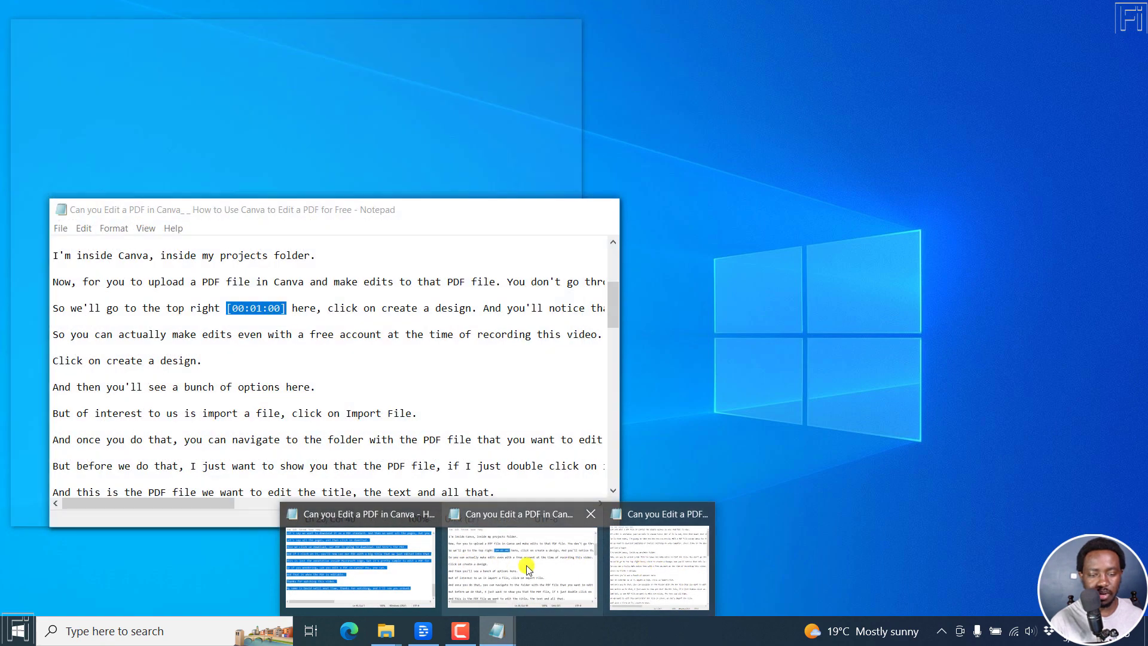
Step: Place the exported transcript window beside the original at full height, scrolled to the top
left_click(573, 568)
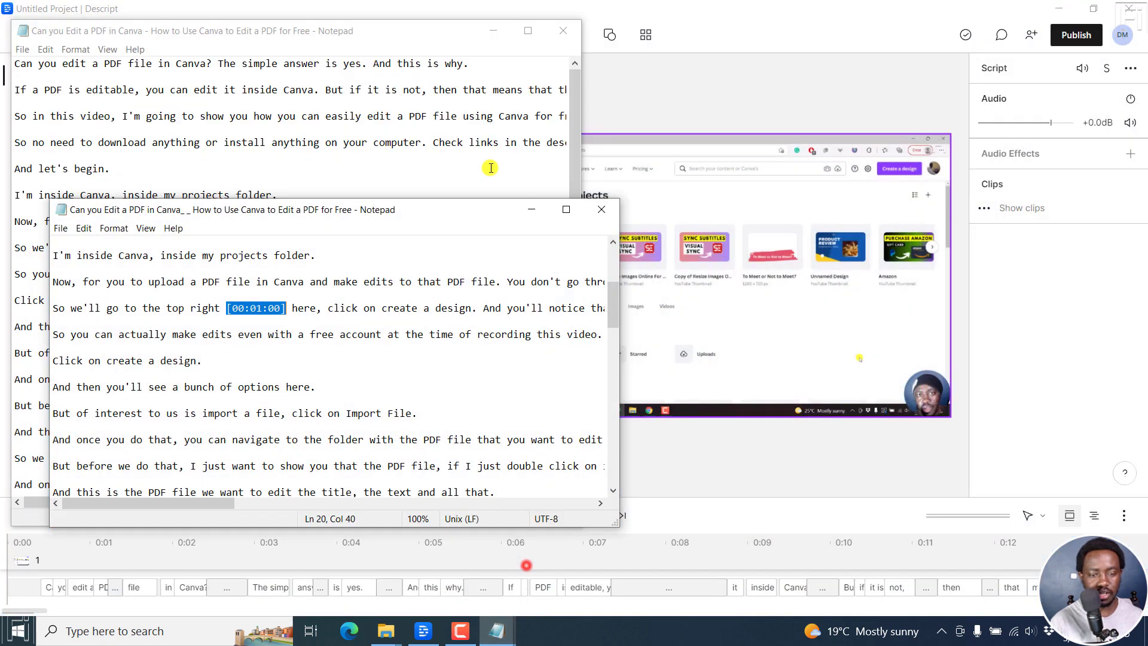
left_click_drag(355, 216, 871, 78)
double_click(793, 63)
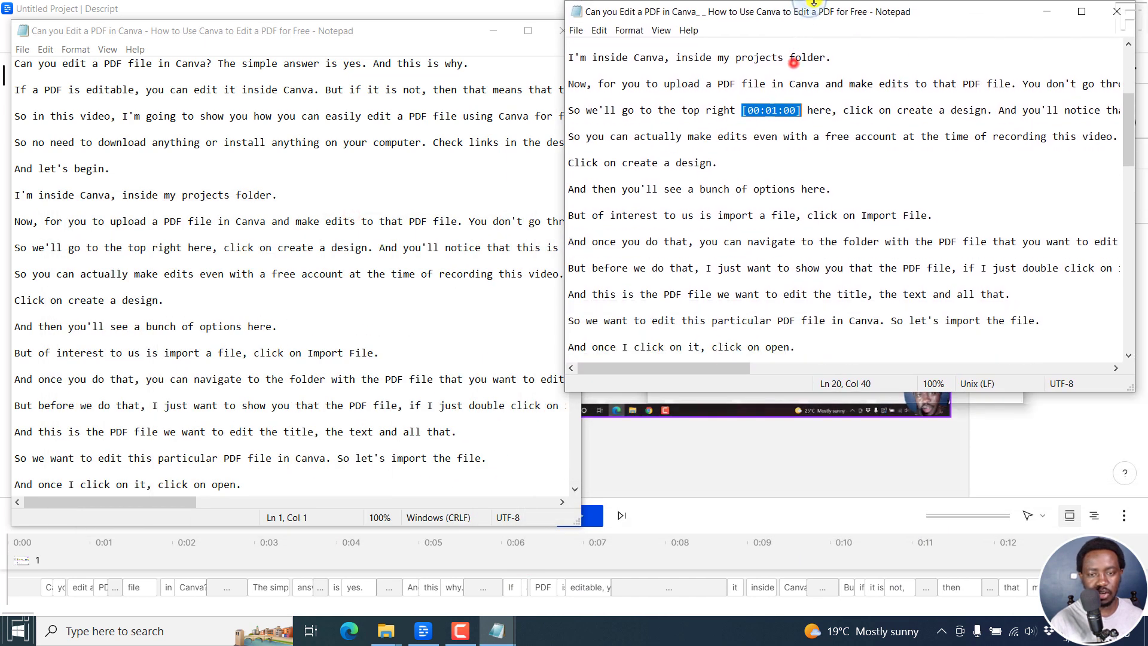
scroll(1103, 105, "up", 2)
scroll(1103, 104, "up", 1)
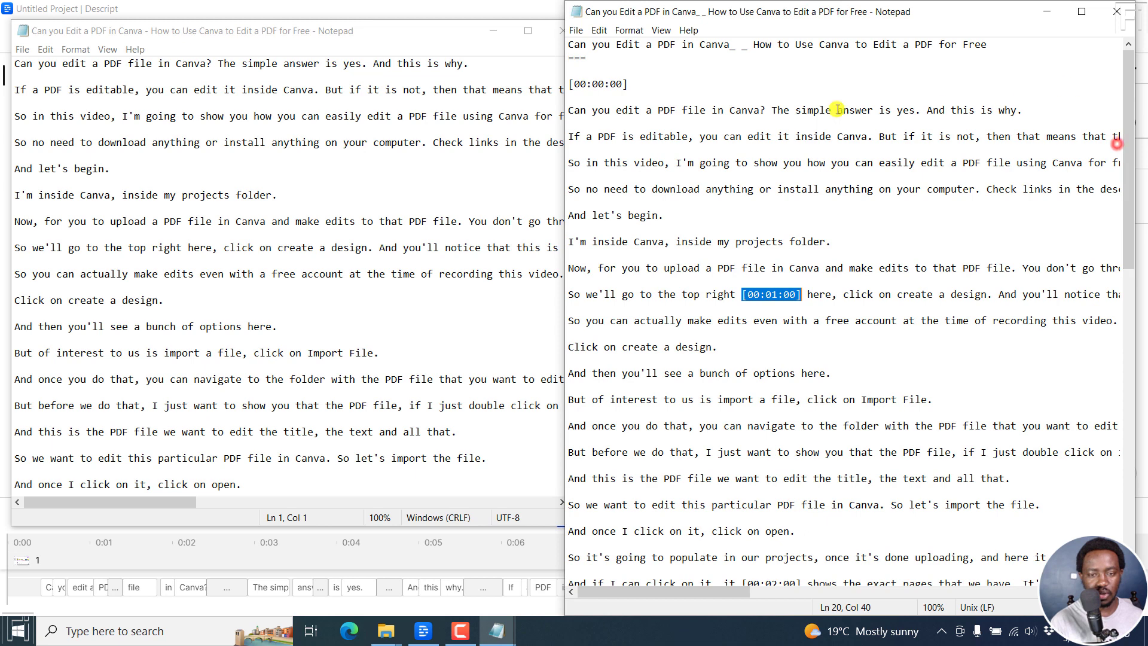
Step: Highlight the [00:00:00], [00:01:00] and [00:02:00] timecodes in the exported transcript
left_click(630, 84)
left_click_drag(630, 85, 556, 84)
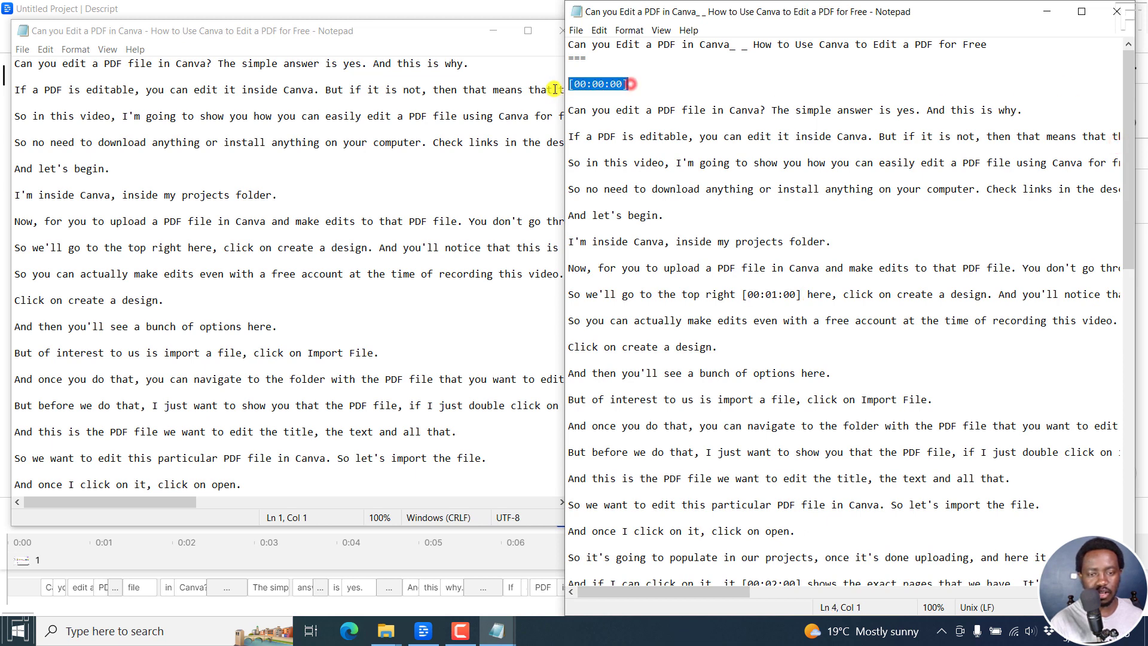
left_click_drag(742, 293, 796, 294)
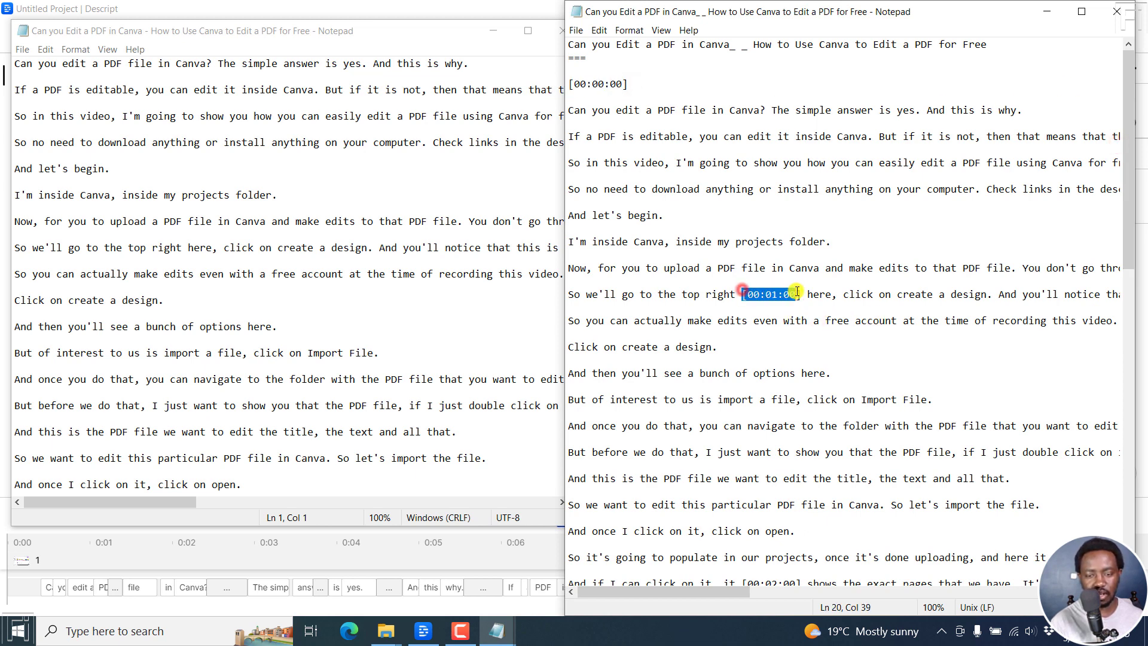
left_click_drag(1129, 247, 1129, 333)
left_click_drag(742, 373, 801, 373)
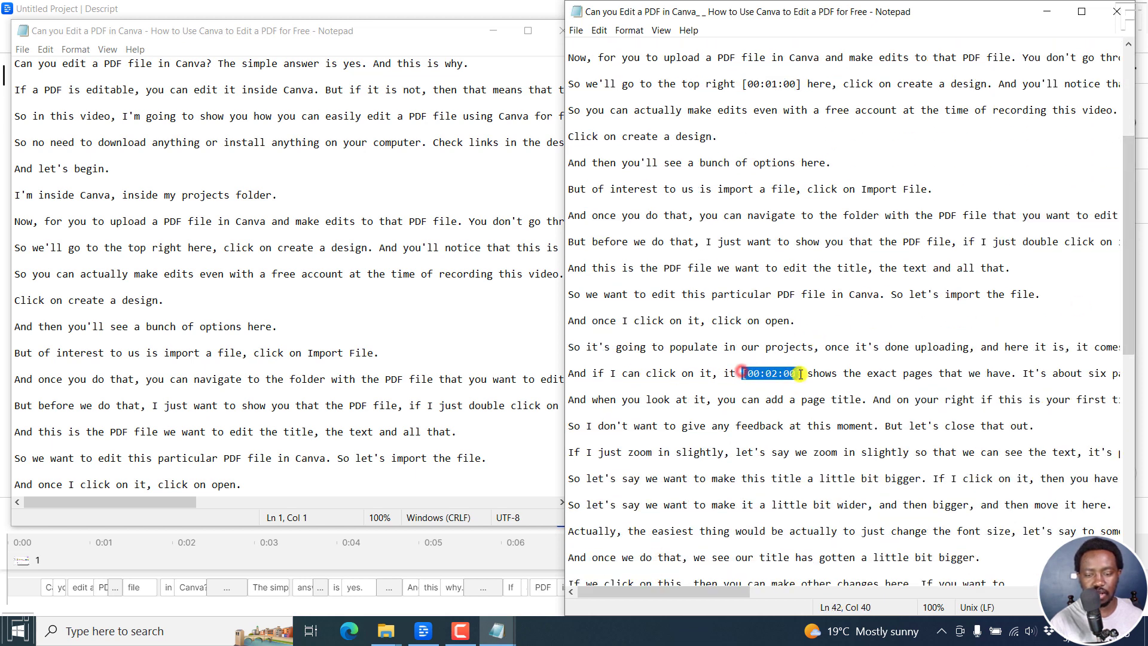
Step: Minimize both the exported and original transcript Notepad windows
left_click(1047, 11)
left_click(528, 30)
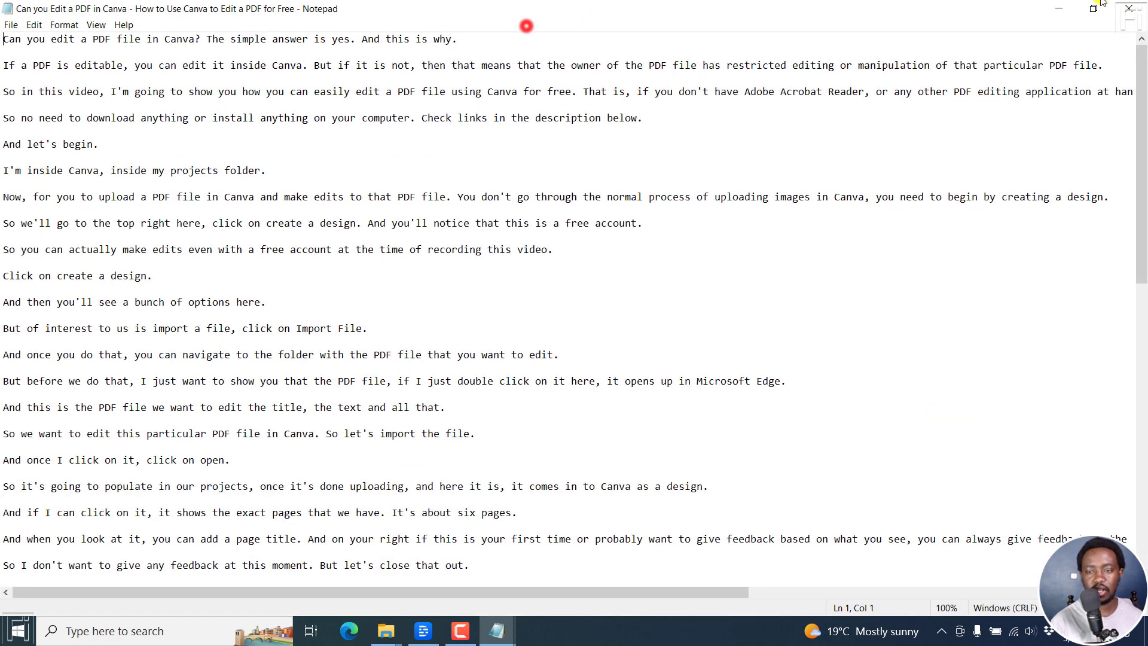
left_click(1055, 12)
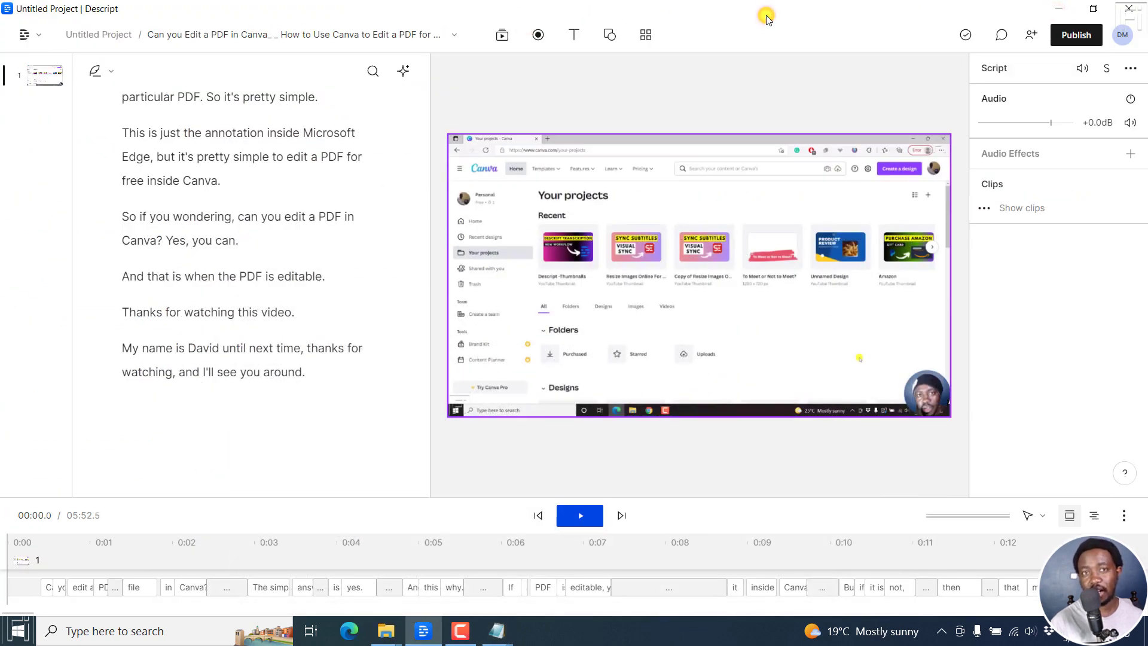